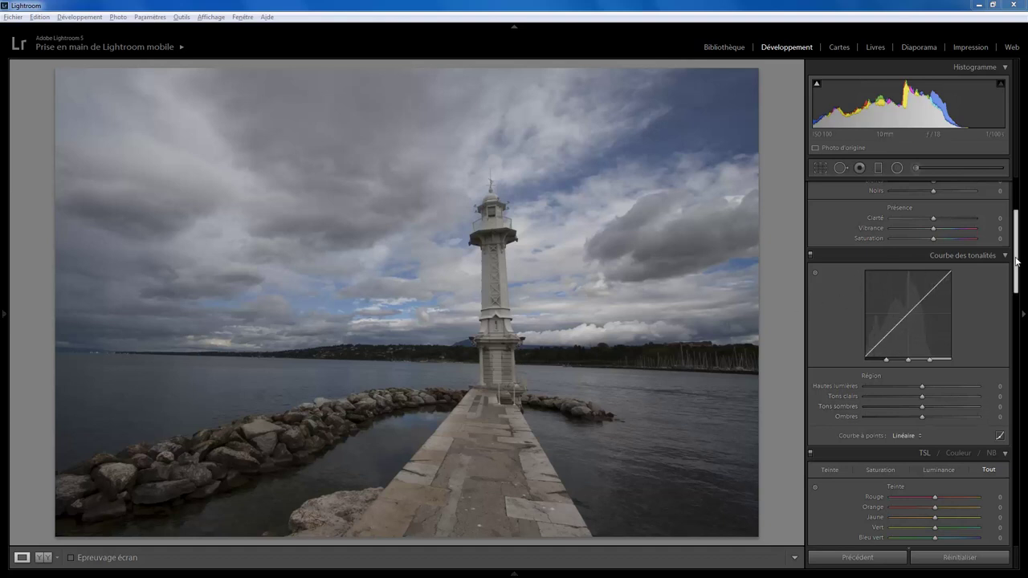
Scroll the Develop panel down to the Lens Corrections settings for the lighthouse pier photo
drag(1016, 262, 1020, 474)
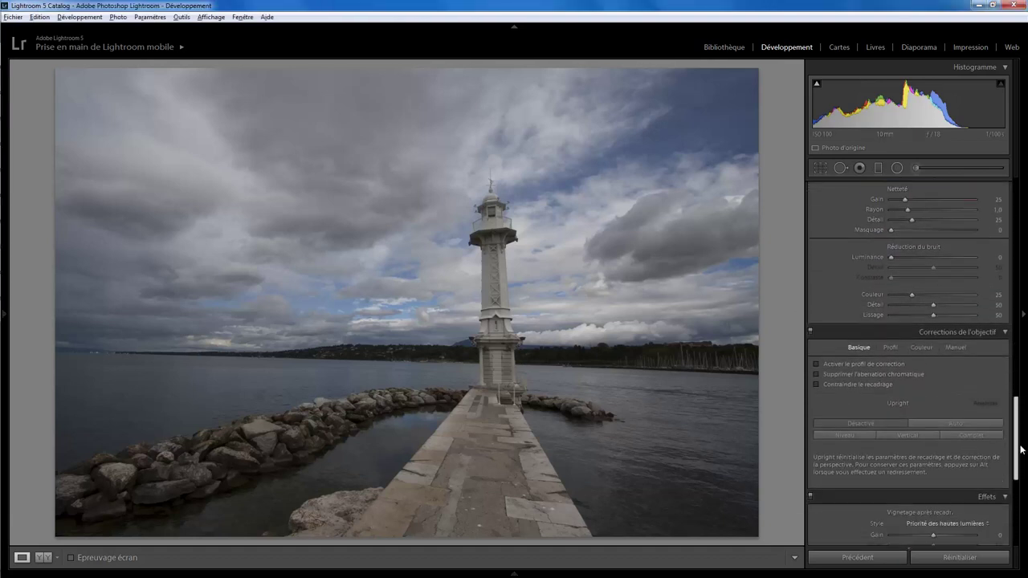
click(823, 361)
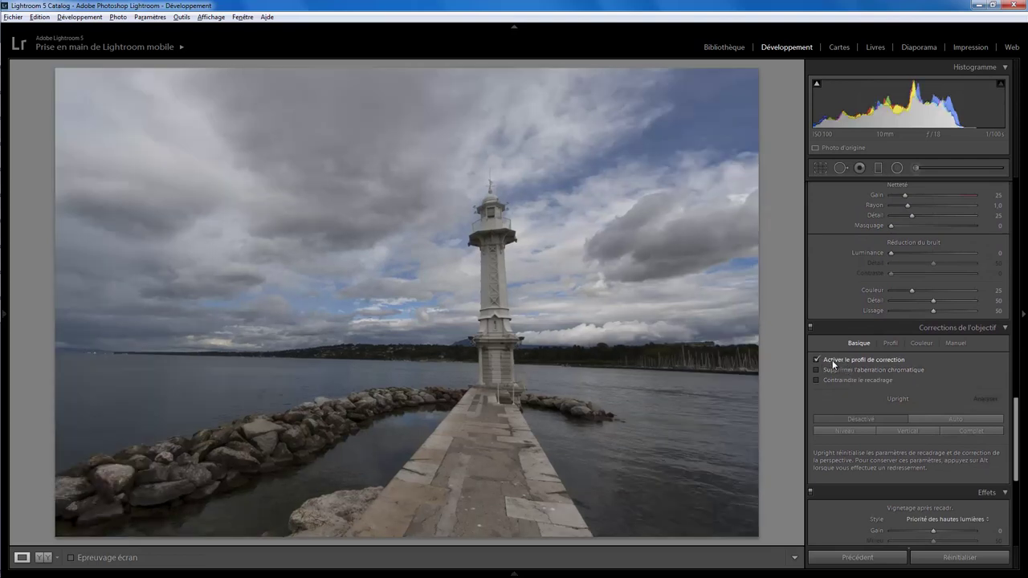
click(832, 362)
click(832, 362)
click(832, 362)
click(832, 362)
click(832, 362)
click(831, 362)
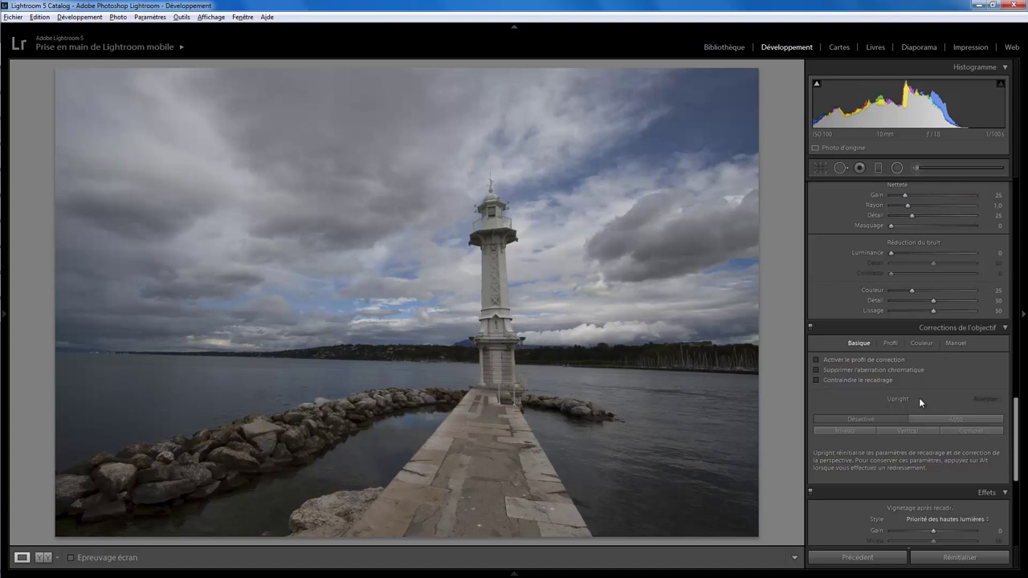
click(945, 418)
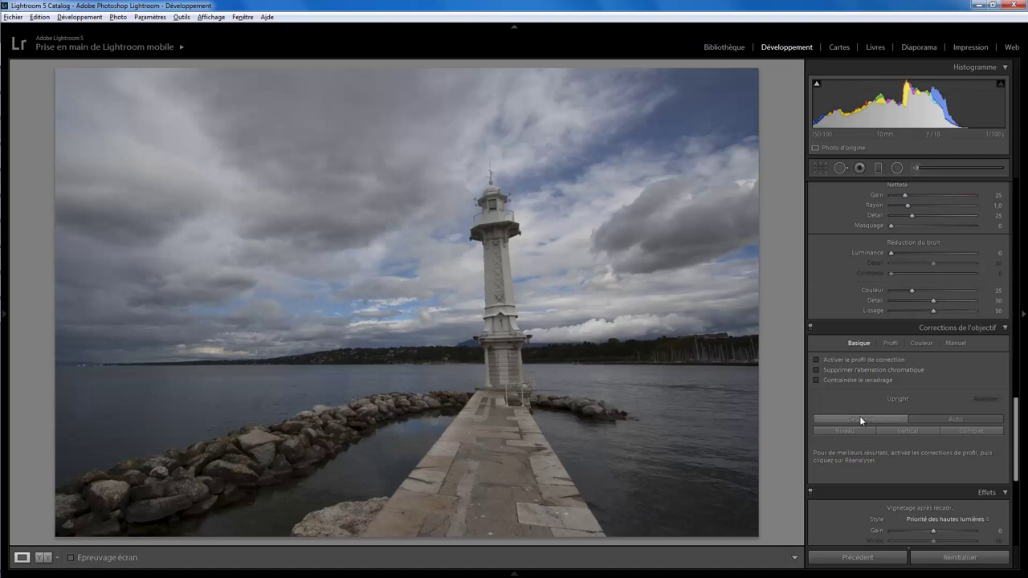
click(913, 418)
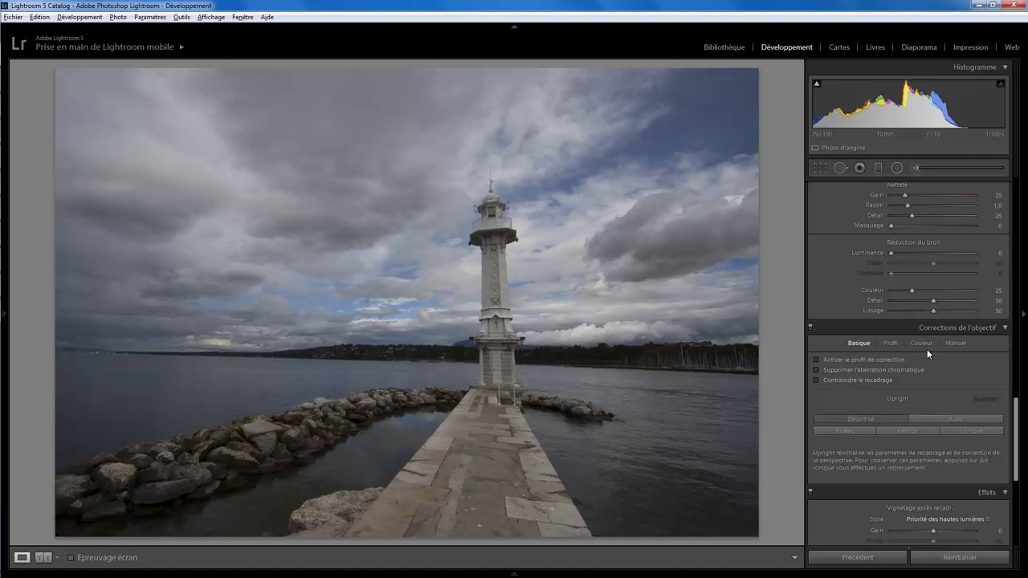
Switch Lens Corrections to the Manual tab, try a Vertical correction, then reset Vertical to 0
click(957, 343)
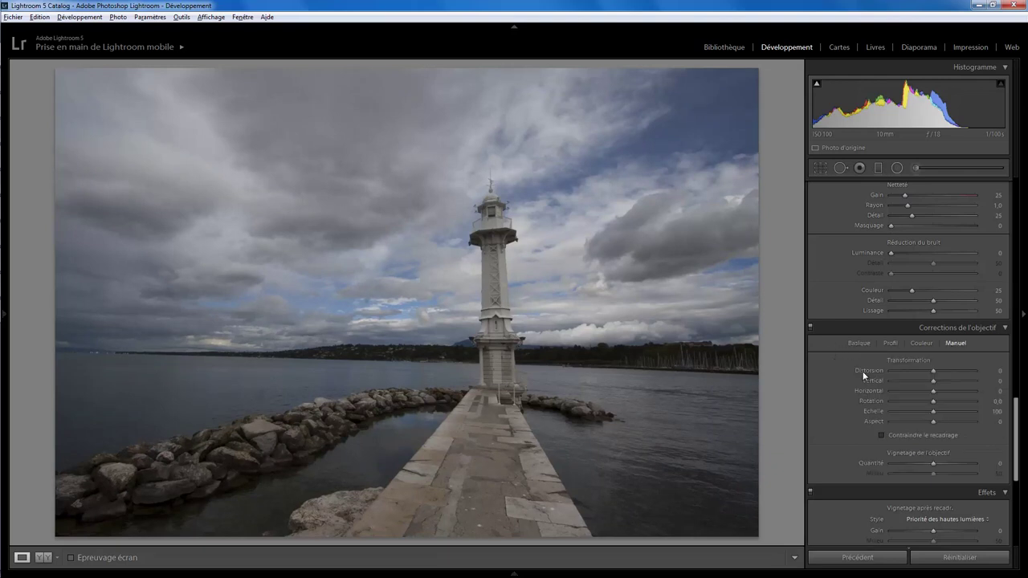
drag(934, 393, 934, 395)
drag(930, 380, 915, 382)
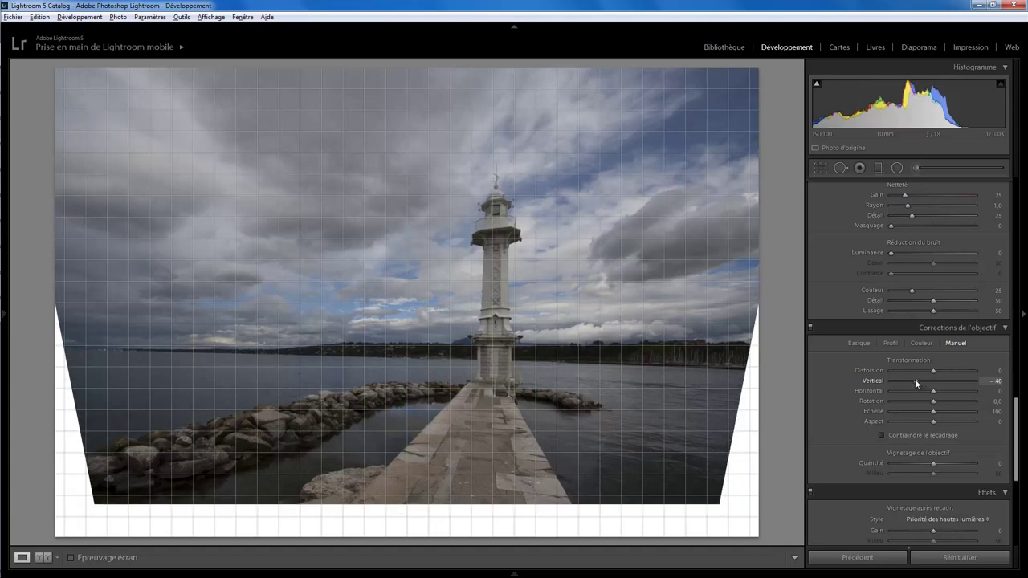
drag(915, 379, 918, 379)
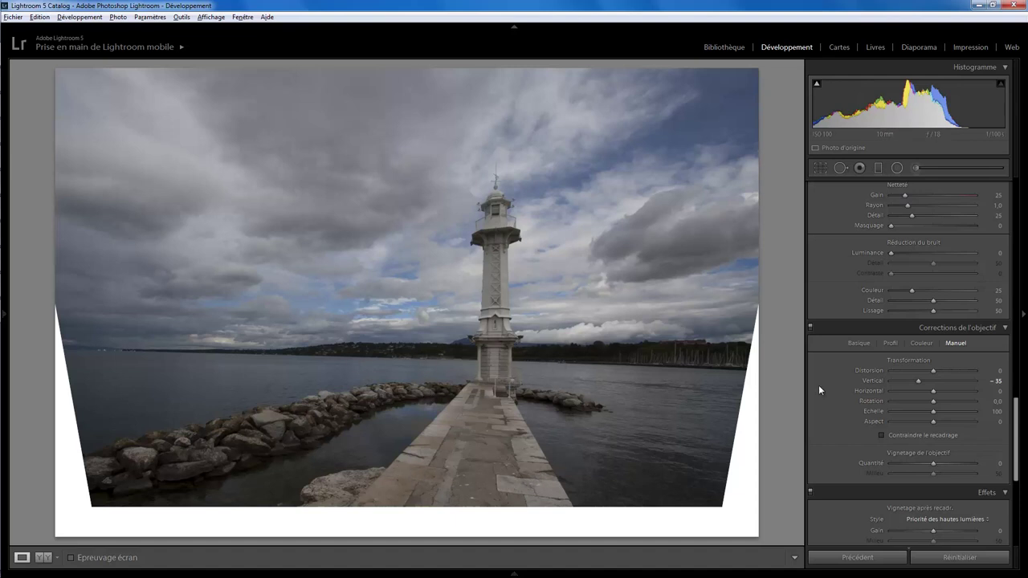
double_click(917, 380)
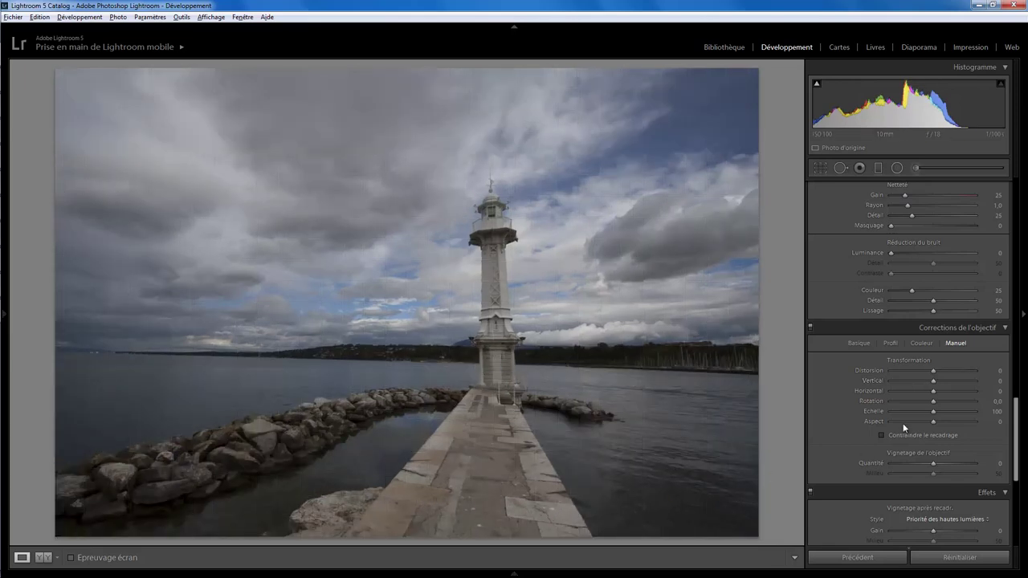
Skew the Horizontal perspective to -63 and set Rotation to +1.2
drag(933, 391, 911, 391)
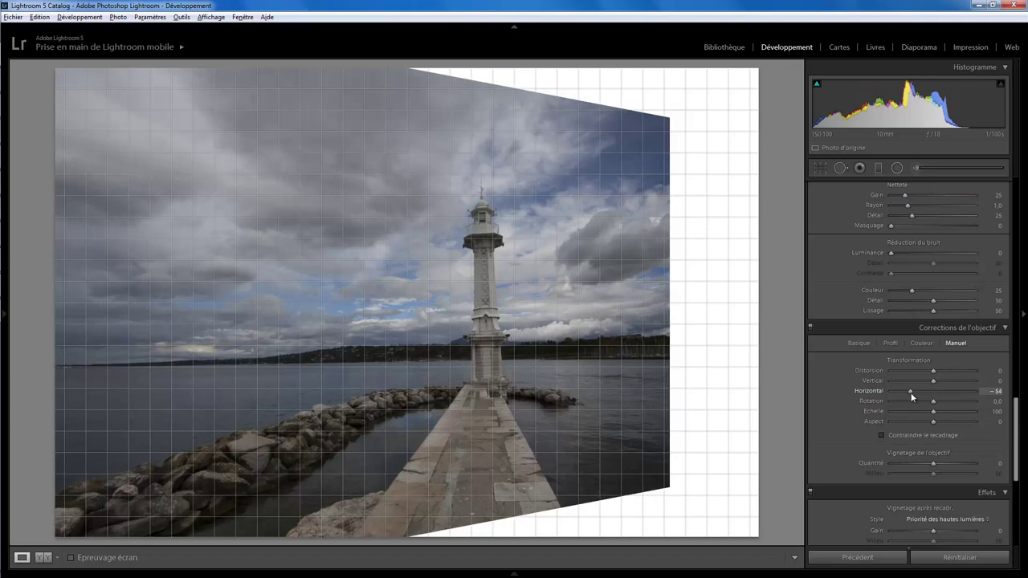
drag(911, 393, 909, 392)
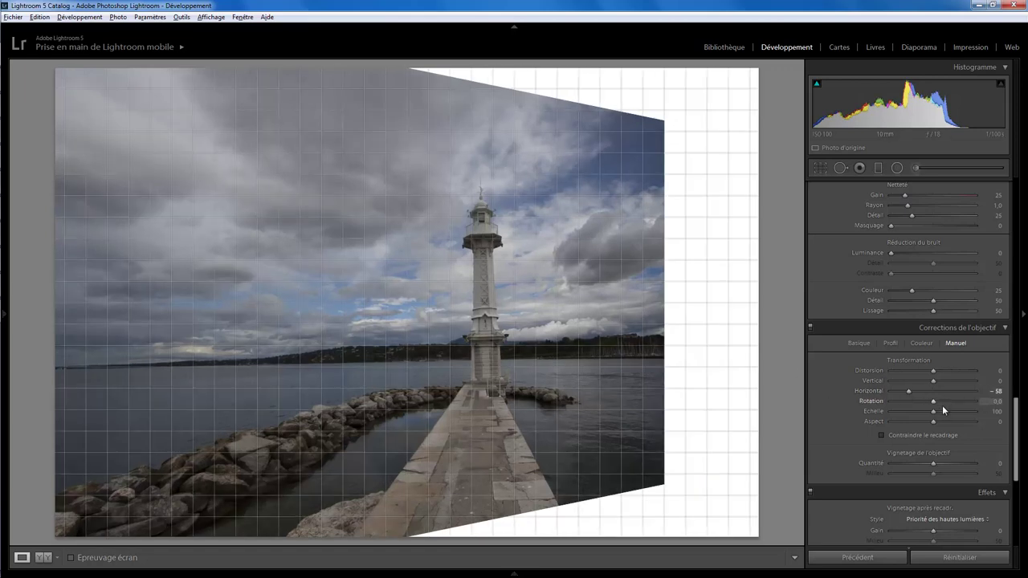
drag(934, 402, 938, 404)
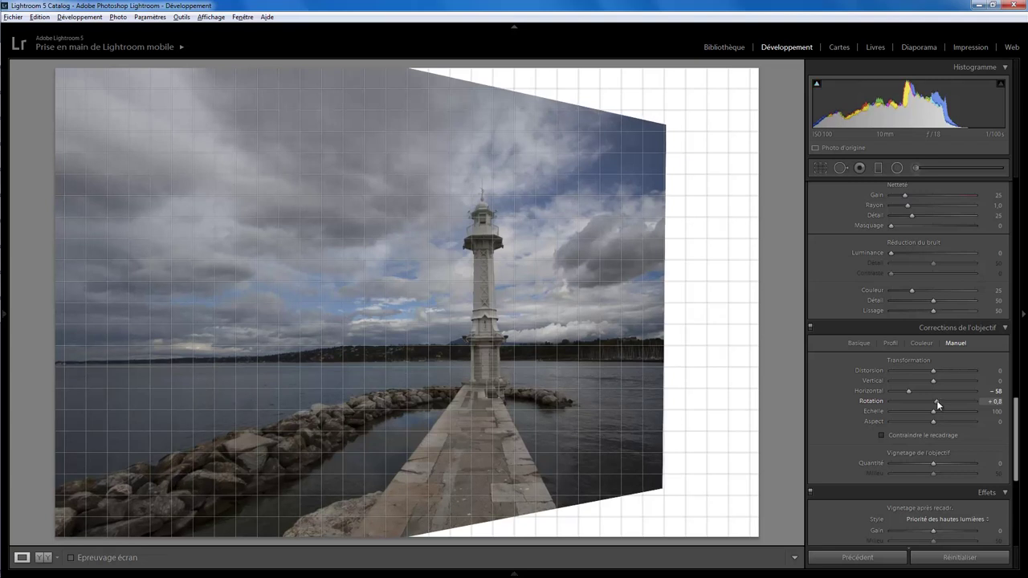
drag(908, 390, 907, 391)
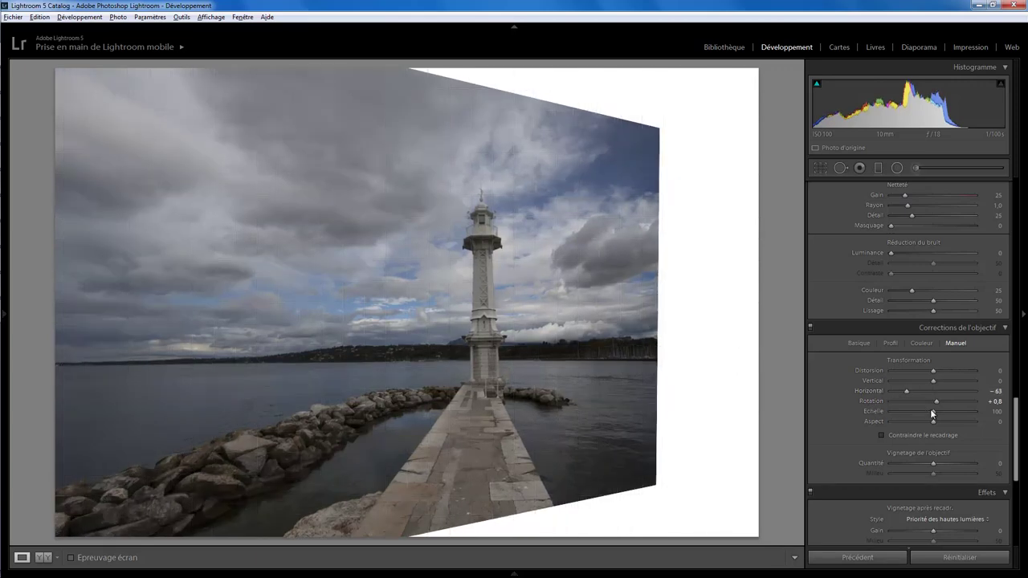
drag(935, 400, 938, 402)
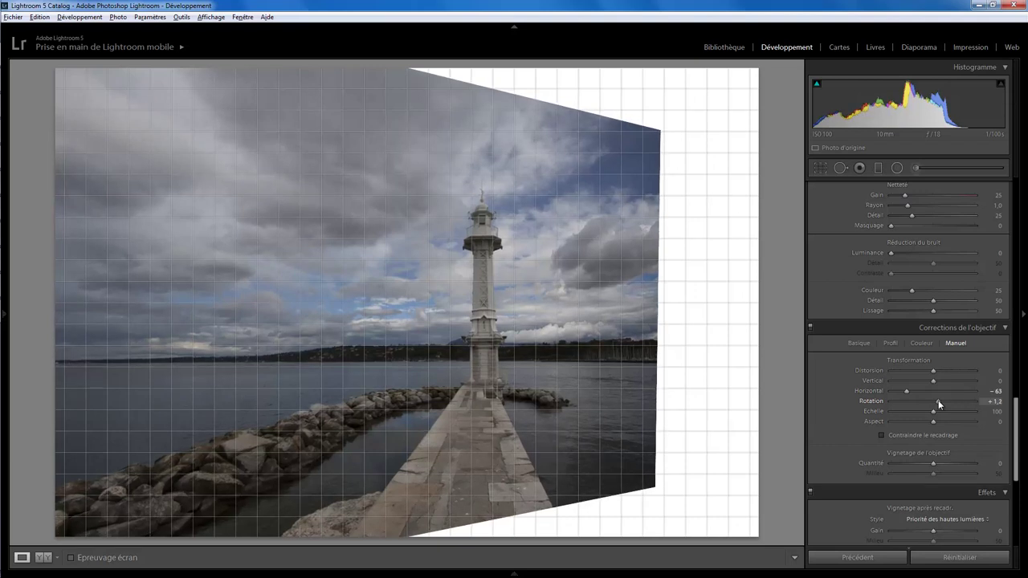
drag(938, 400, 938, 401)
Tilt Vertical to -4 and set Aspect to -27
drag(933, 384, 930, 384)
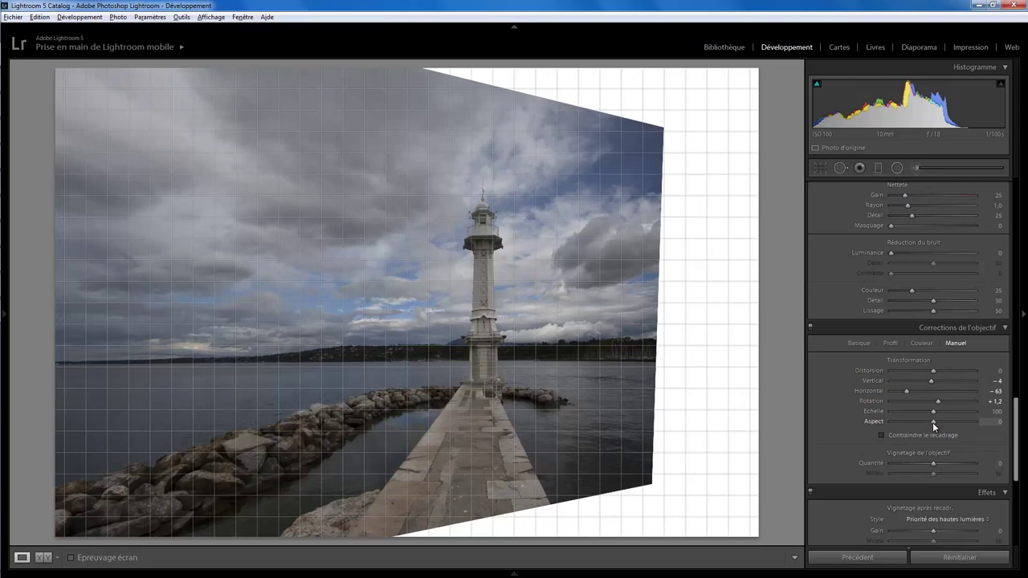
mouse_move(933, 423)
mouse_down()
mouse_move(895, 424)
mouse_move(959, 423)
mouse_move(923, 424)
mouse_up()
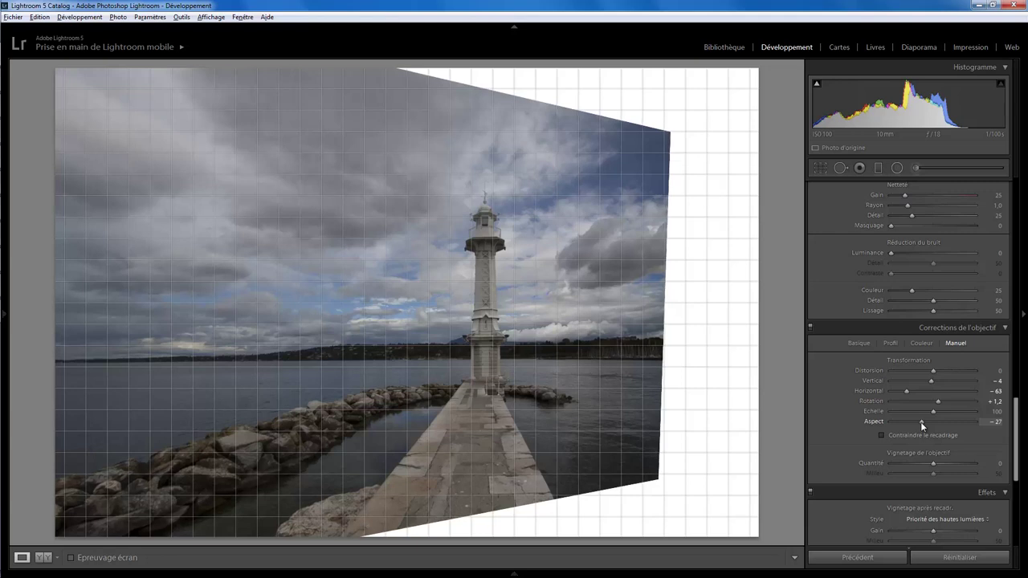
drag(923, 424, 921, 421)
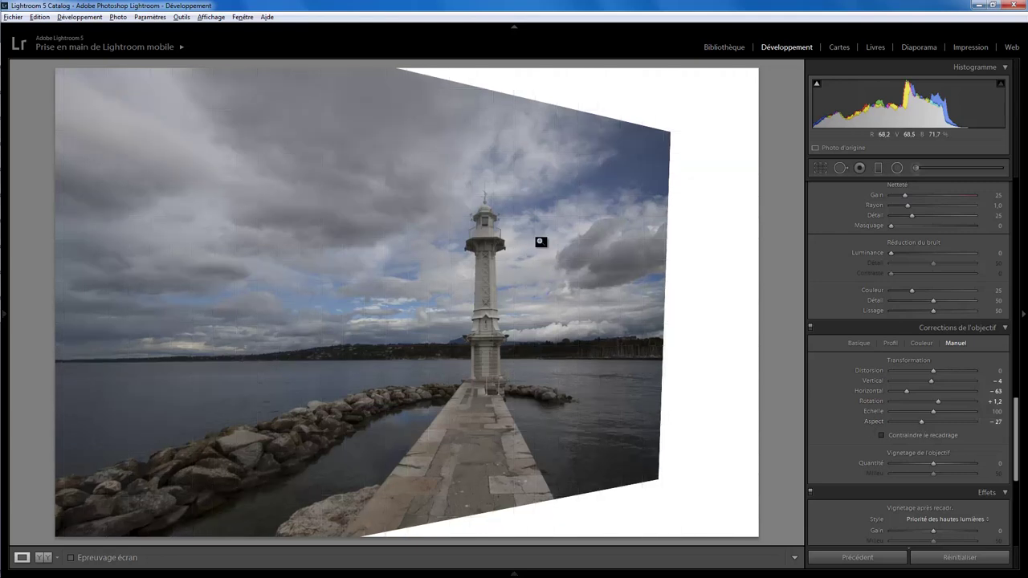
Enable Constrain Crop and crop inward from the top-left to remove the warped white edges
click(881, 434)
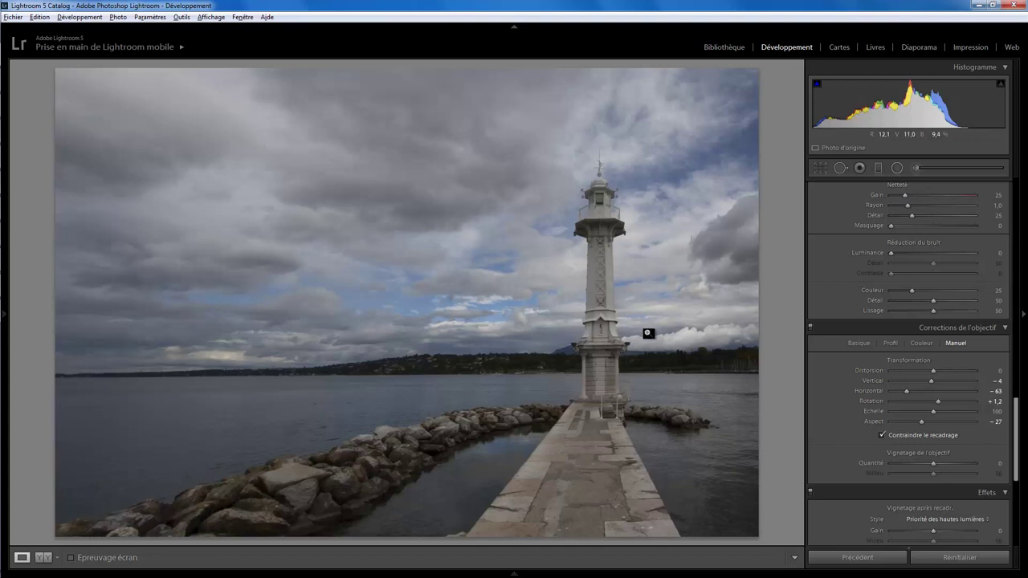
click(822, 168)
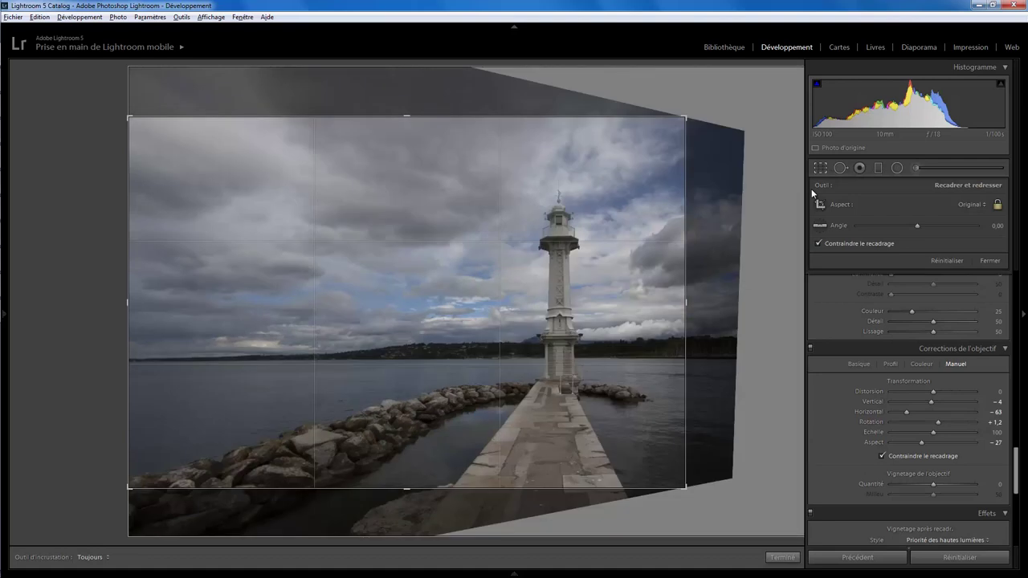
drag(127, 115, 140, 124)
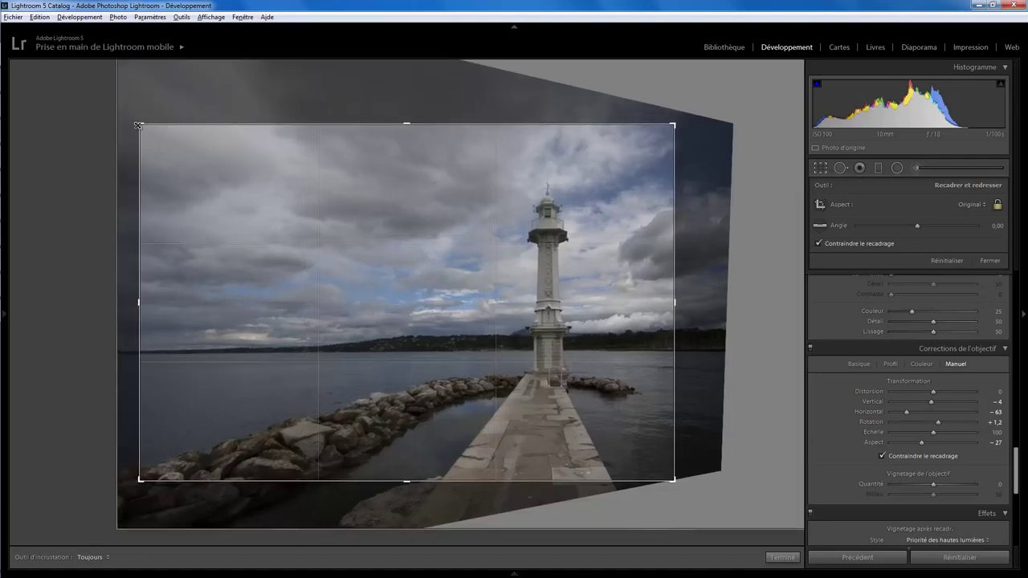
drag(550, 359, 498, 354)
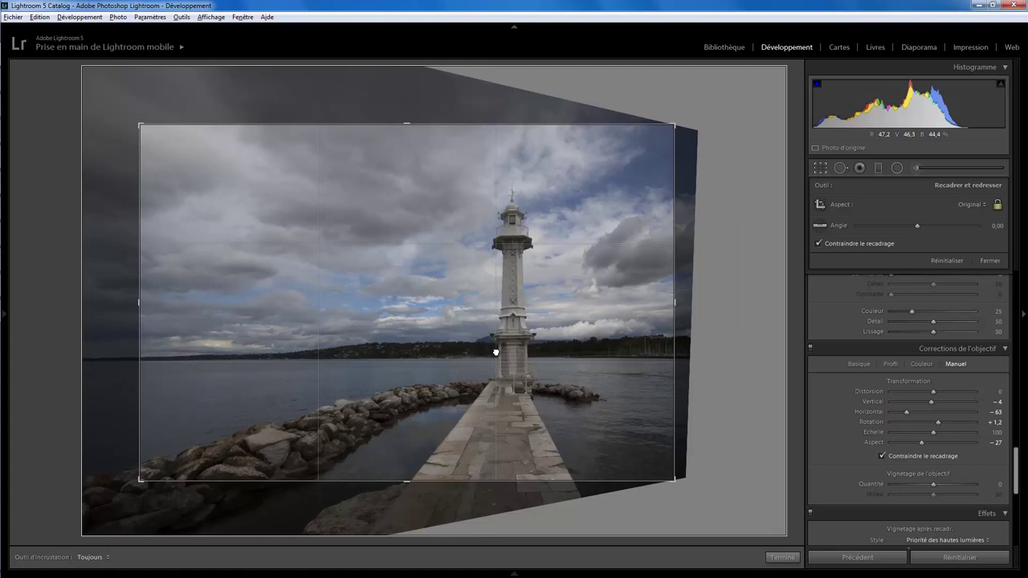
click(782, 556)
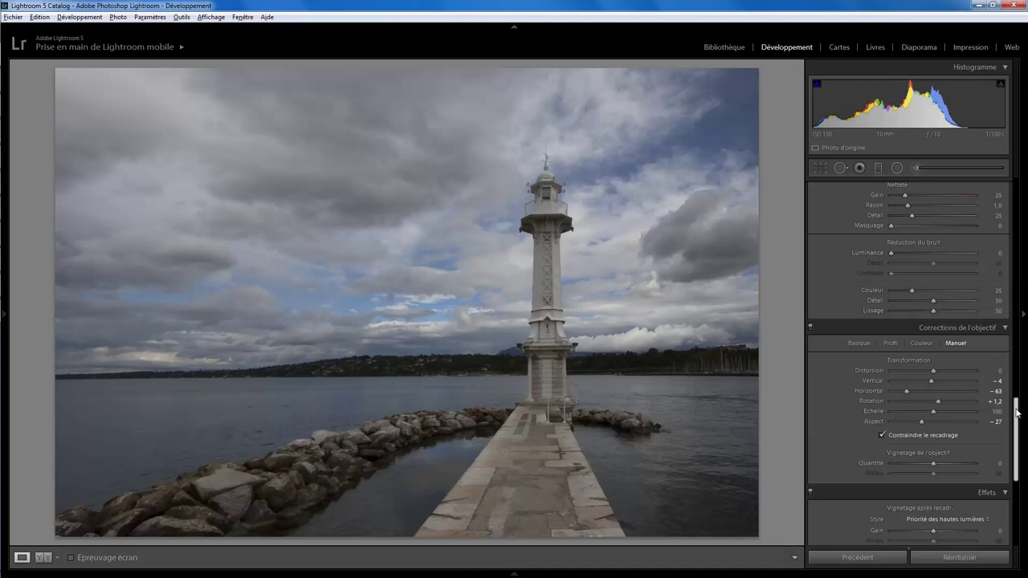
Increase the transform Rotation from +1.2 to +1.7
click(943, 402)
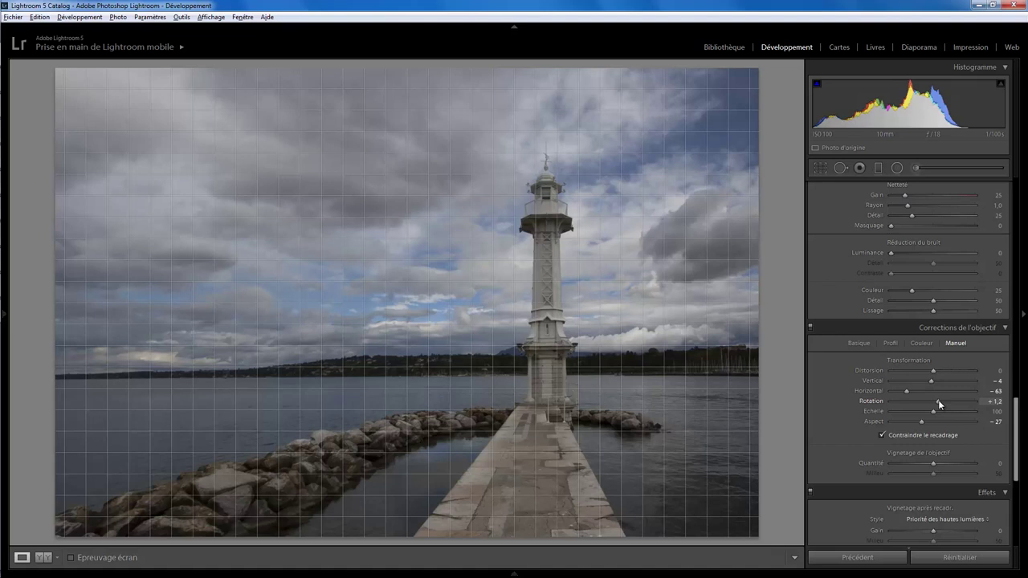
drag(938, 400, 941, 400)
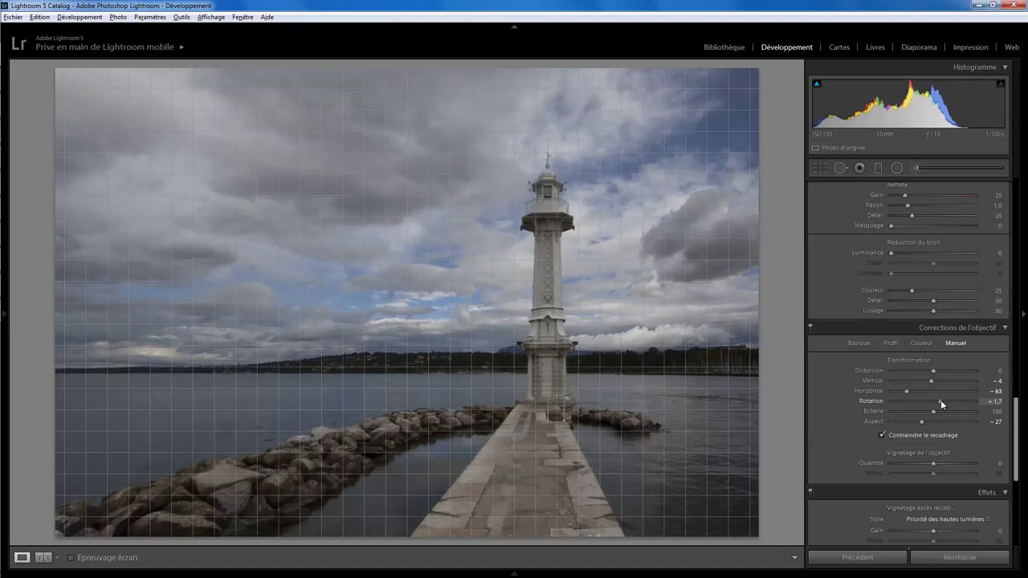
drag(941, 400, 941, 400)
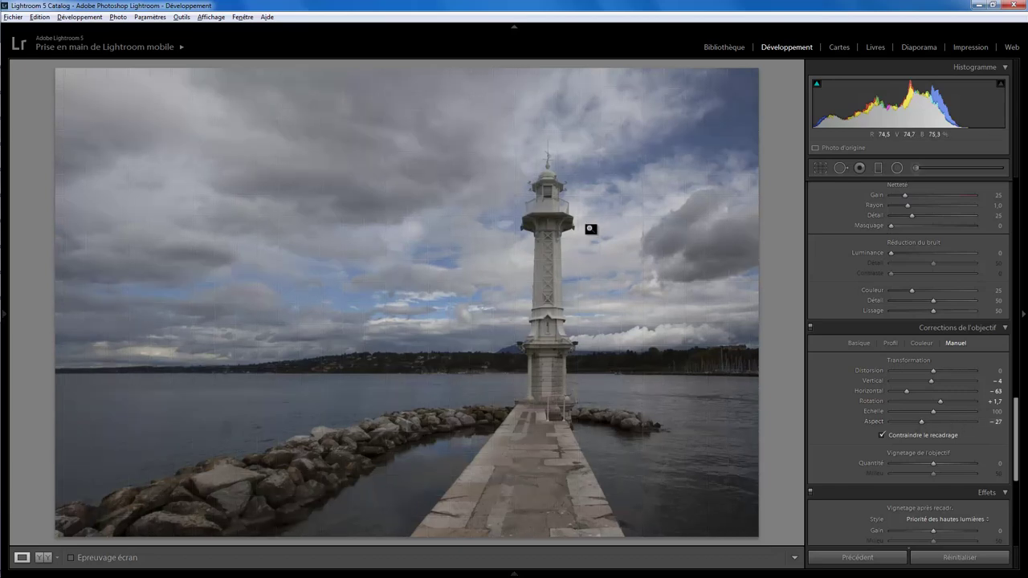
Raise Whites to +58, lower Highlights to -55, and draw a graduated filter across the sky
drag(1016, 416, 1025, 218)
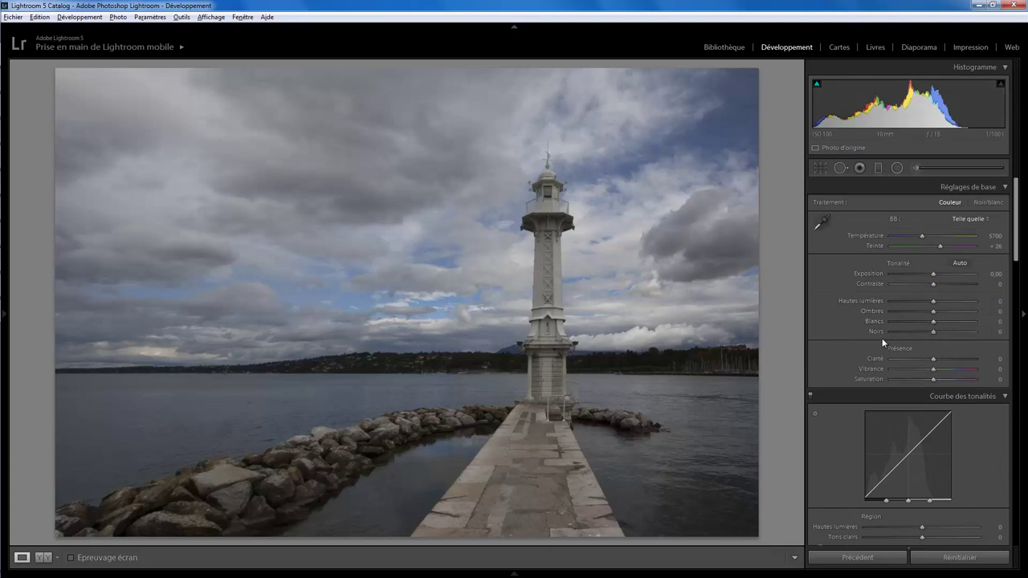
key(alt)
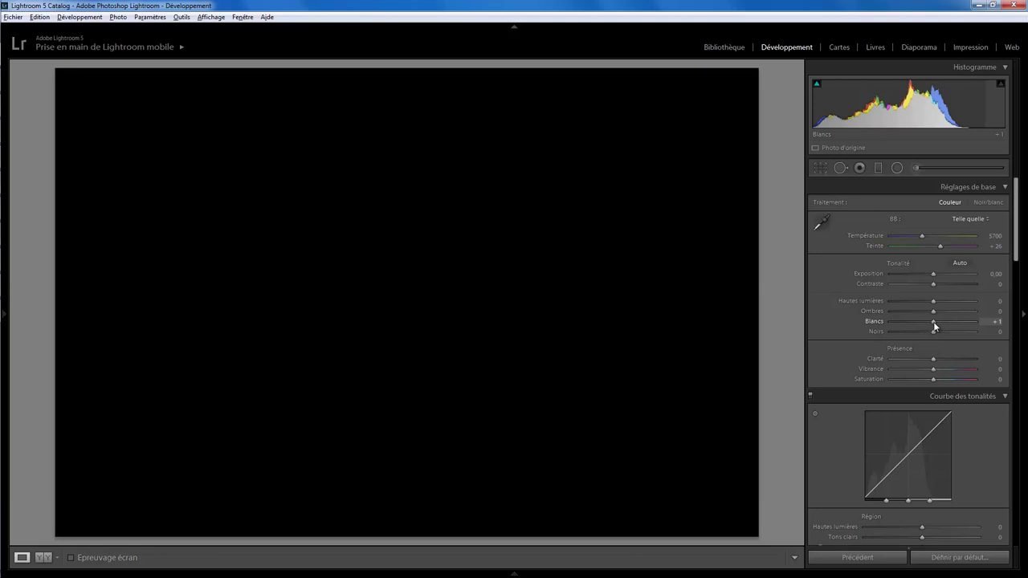
mouse_move(934, 324)
mouse_down()
mouse_move(960, 319)
mouse_move(934, 335)
mouse_up()
key(alt)
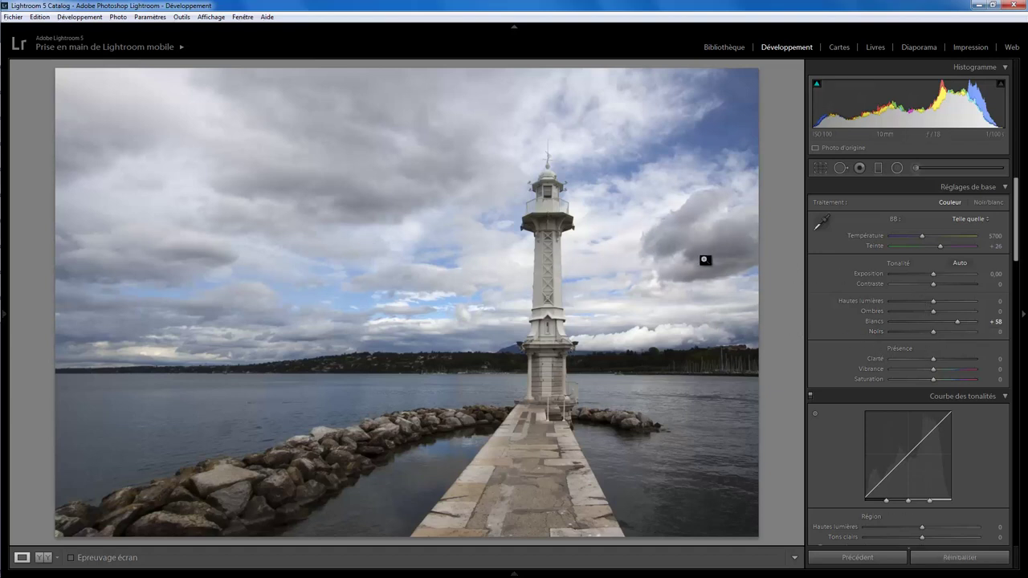
drag(934, 302, 911, 302)
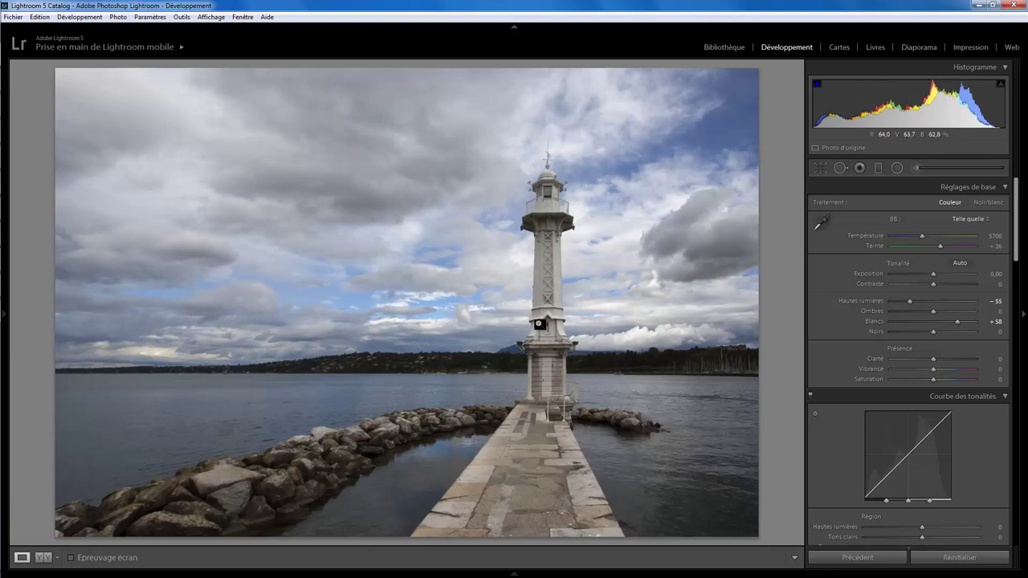
click(879, 168)
drag(270, 202, 305, 284)
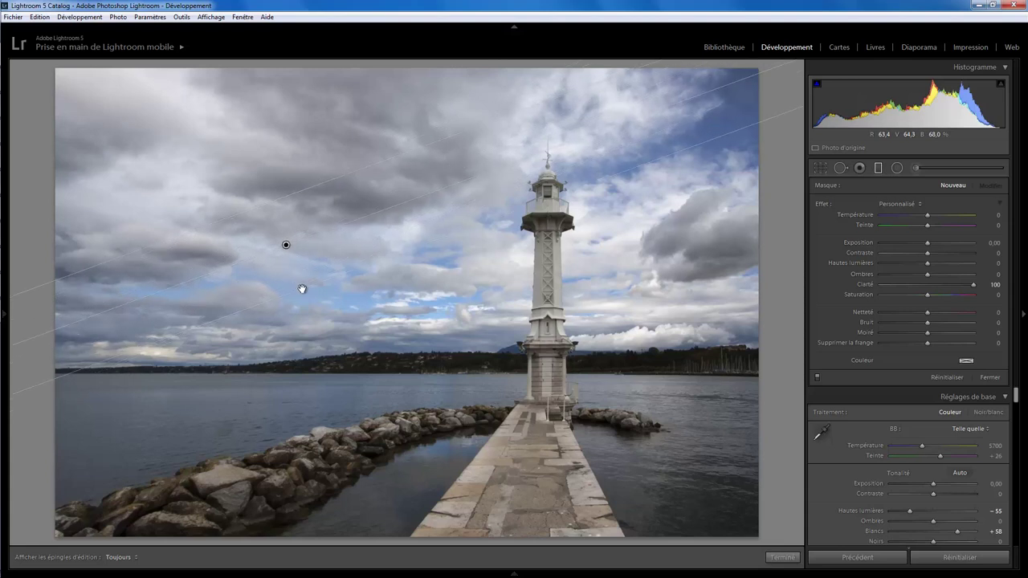
Nudge the sky graduated filter and lower its Clarity from 100 to 63
drag(305, 283, 302, 287)
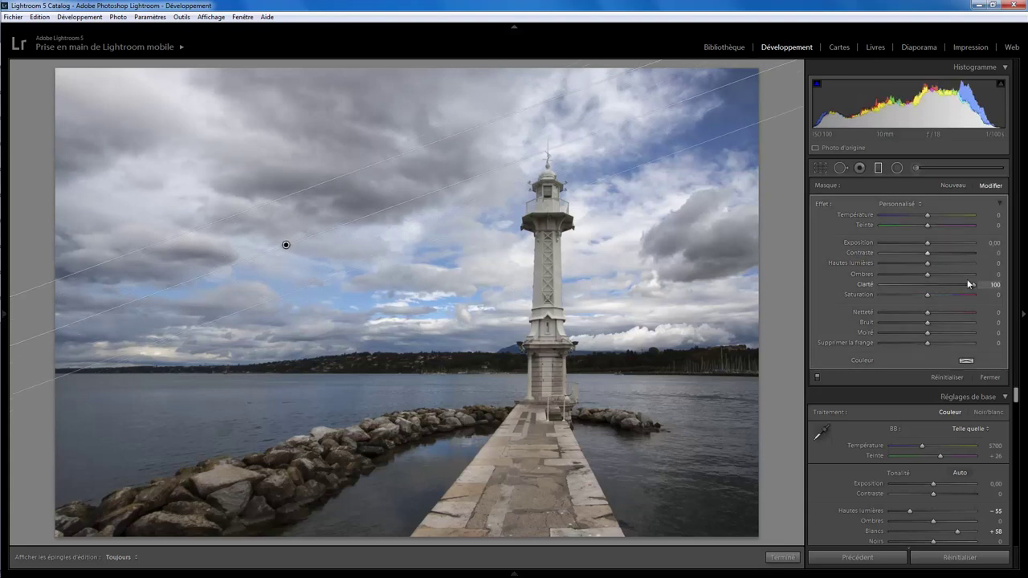
mouse_move(972, 284)
mouse_down()
mouse_move(870, 291)
mouse_move(958, 289)
mouse_up()
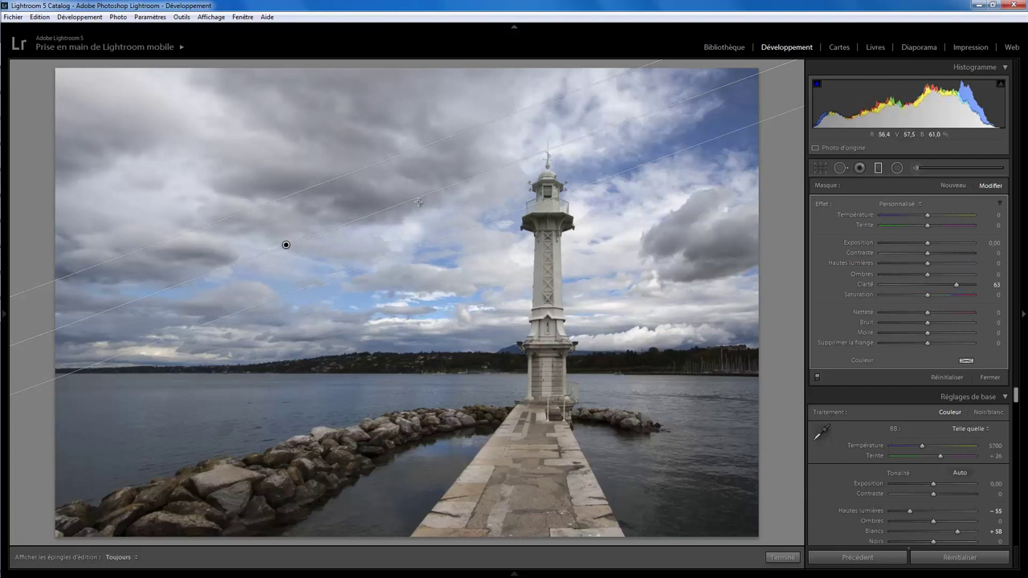
click(783, 556)
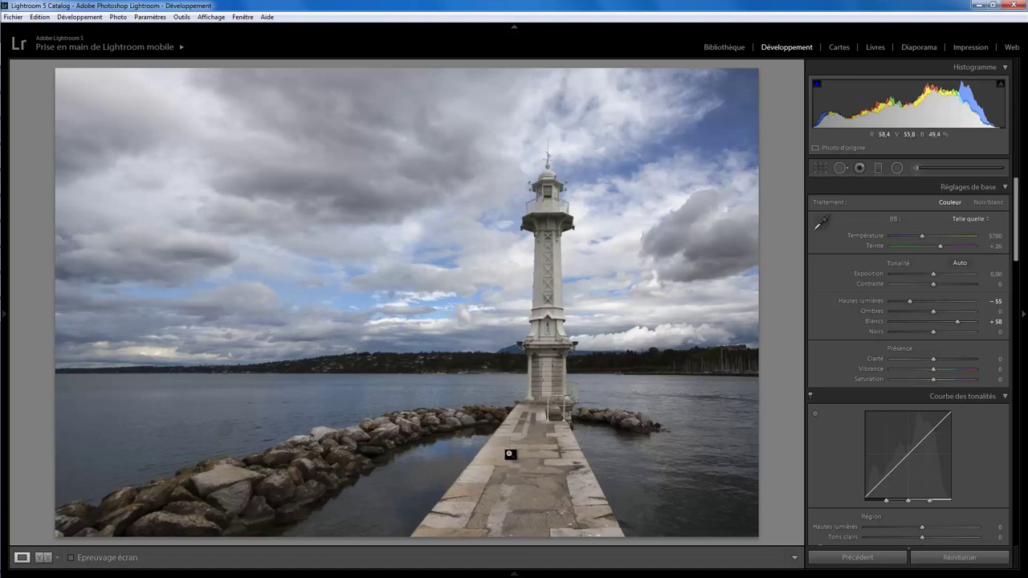
Paint an adjustment brush stroke over the pier with Clarity 68 and Contrast 43
click(914, 168)
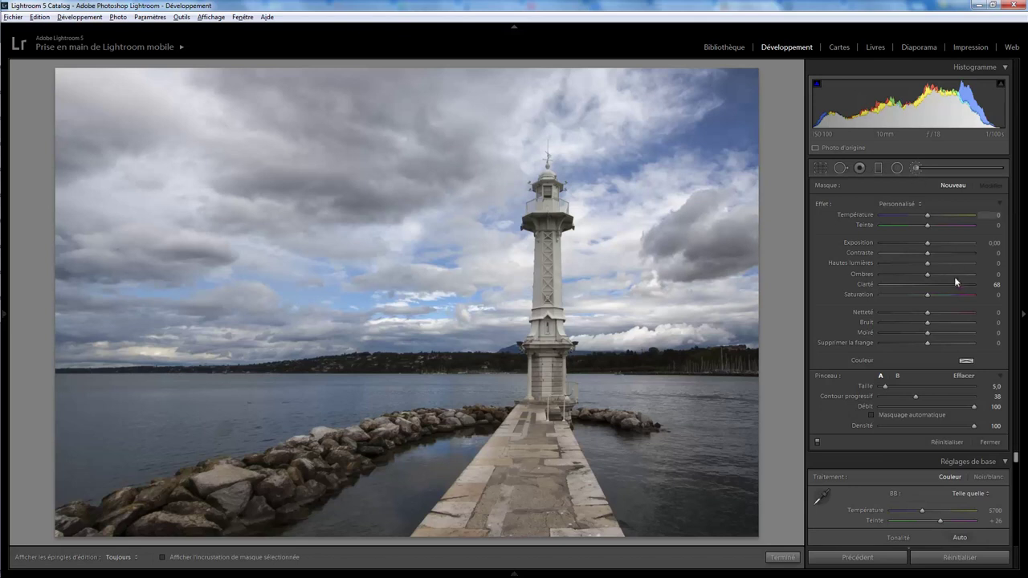
key(h)
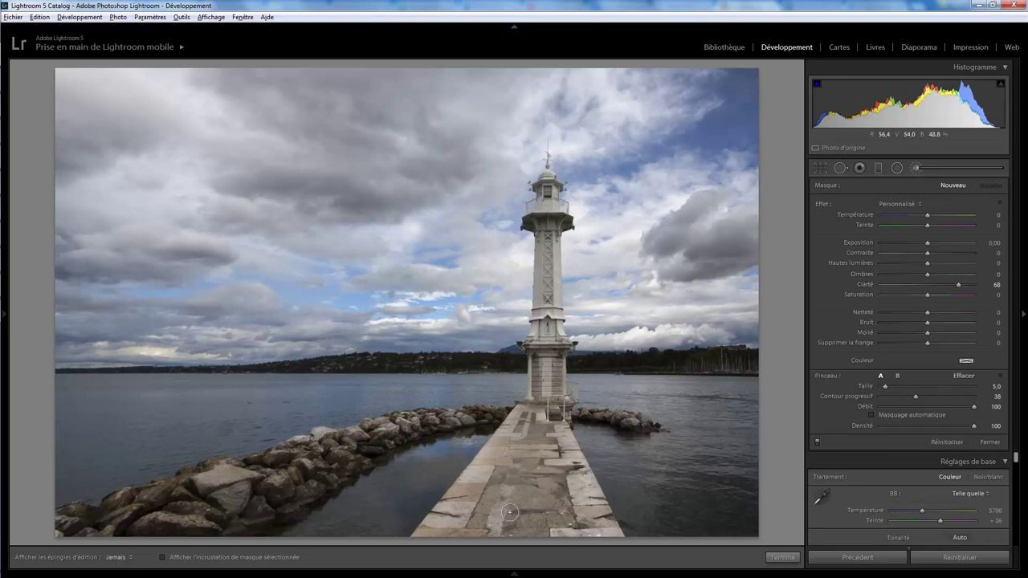
drag(515, 503, 487, 511)
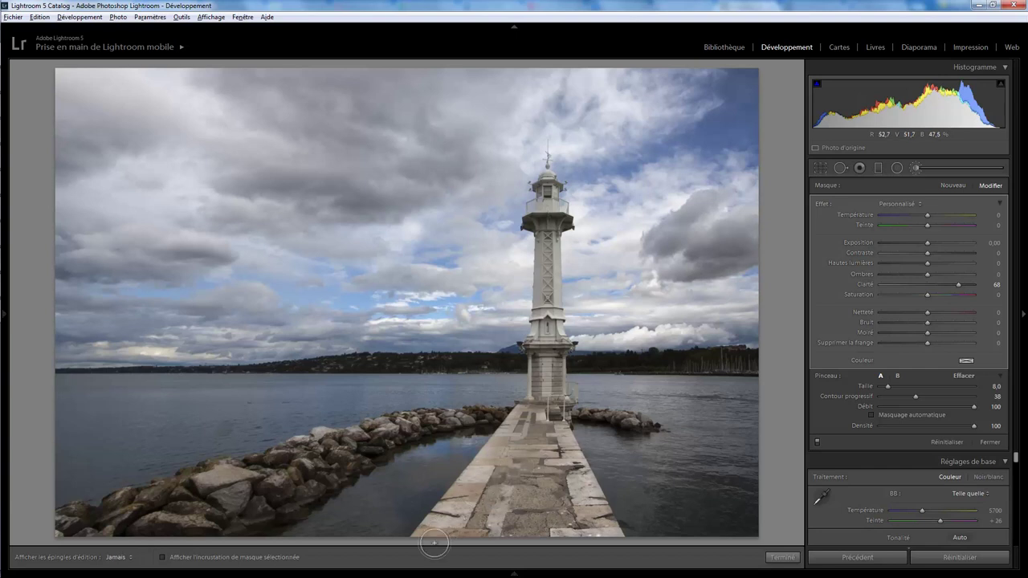
scroll(487, 511, up, 3)
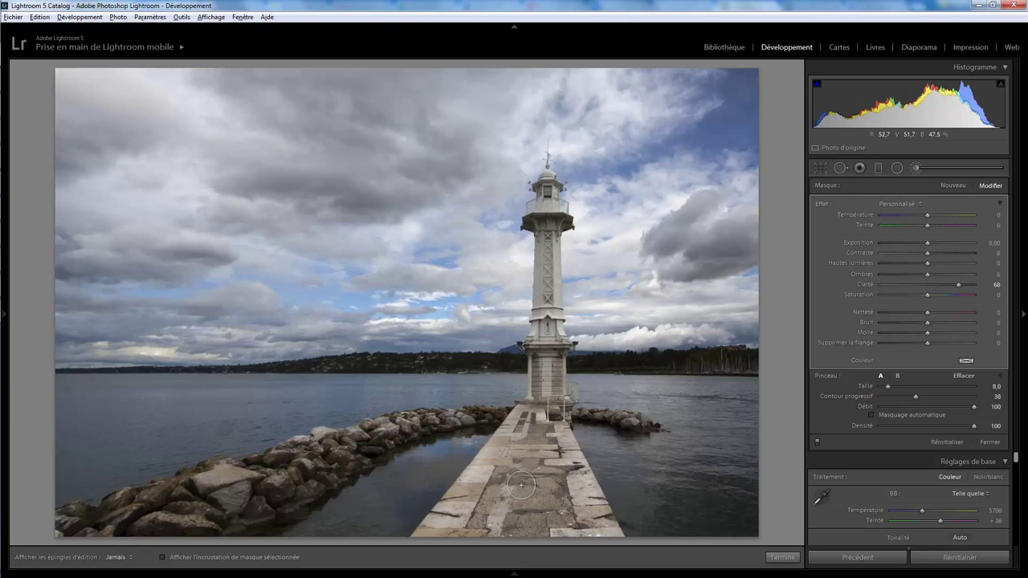
key(h)
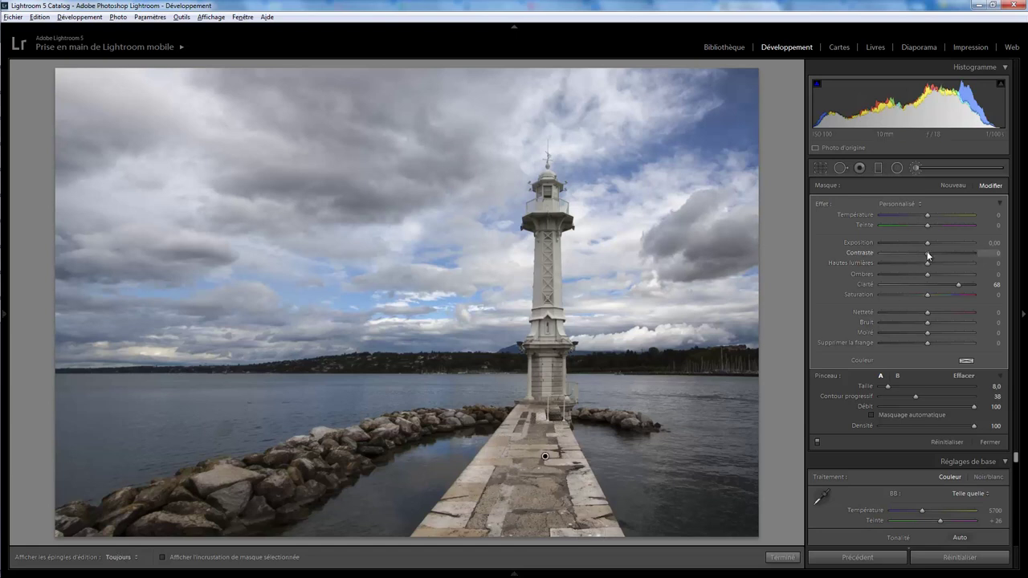
drag(928, 253, 947, 253)
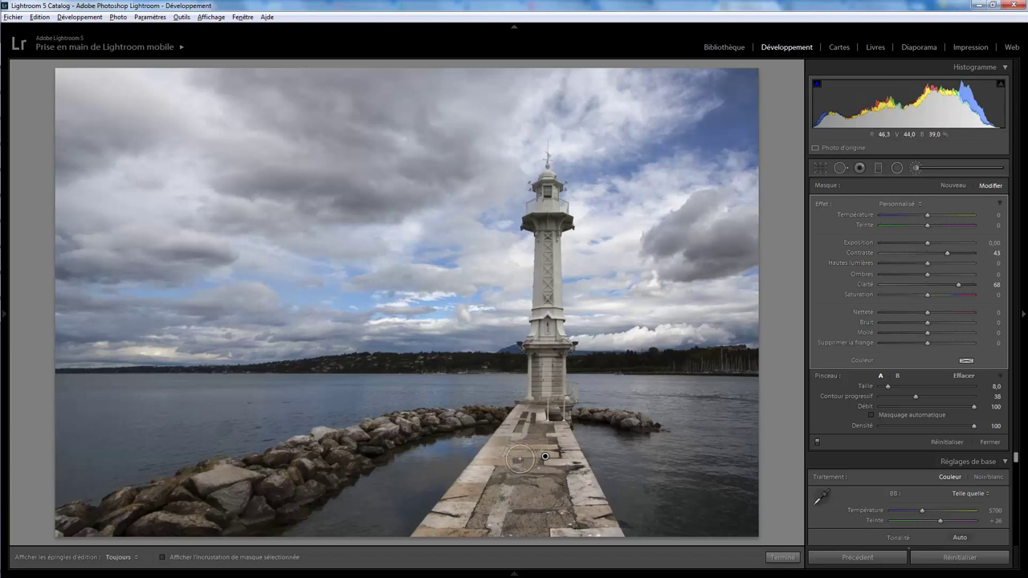
key(h)
key(h)
click(783, 556)
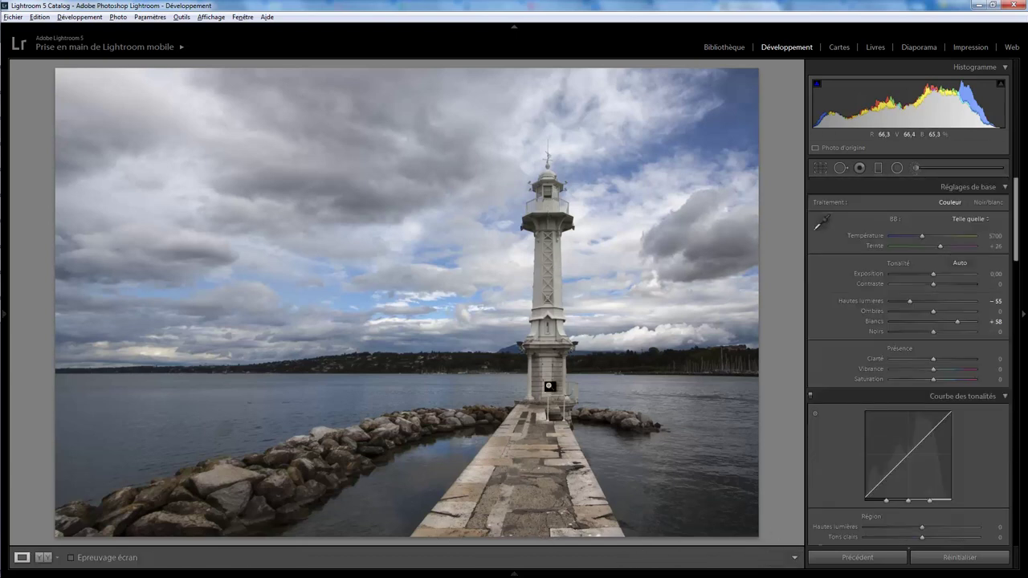
Draw a tall radial filter over the lighthouse with Clarity 0 and Exposure 0.44
click(897, 168)
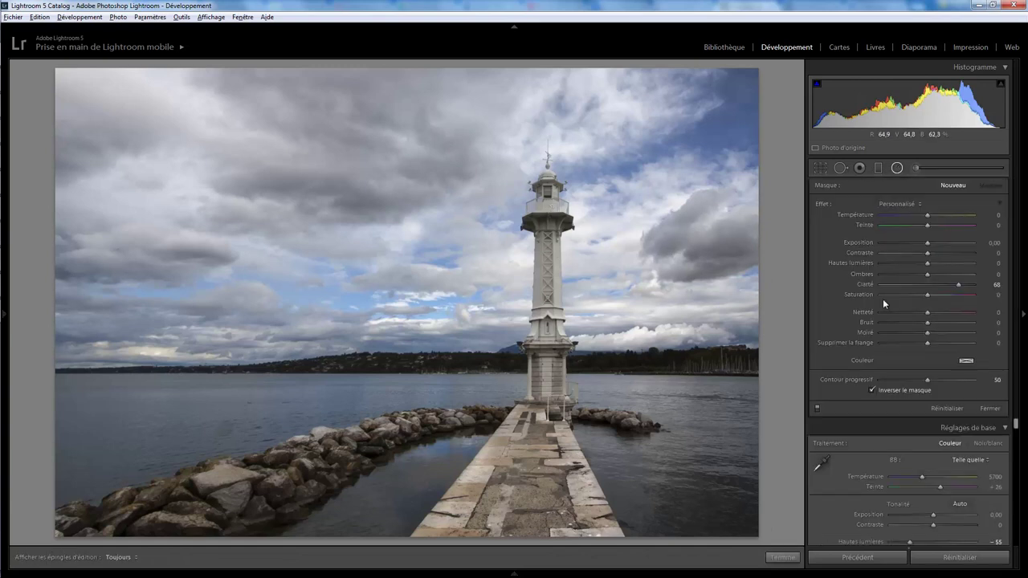
double_click(959, 285)
text(0,58)
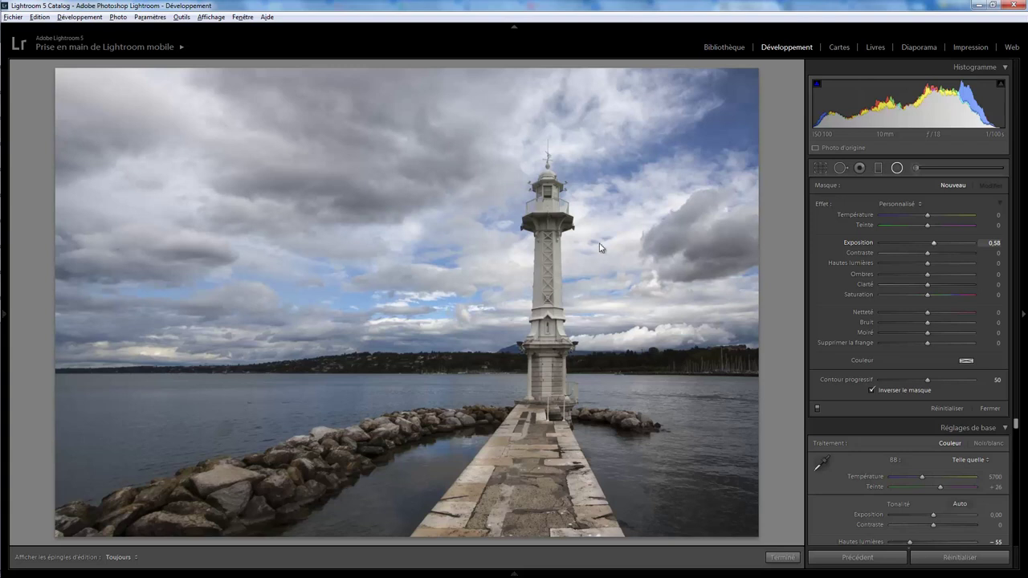
drag(544, 195, 558, 72)
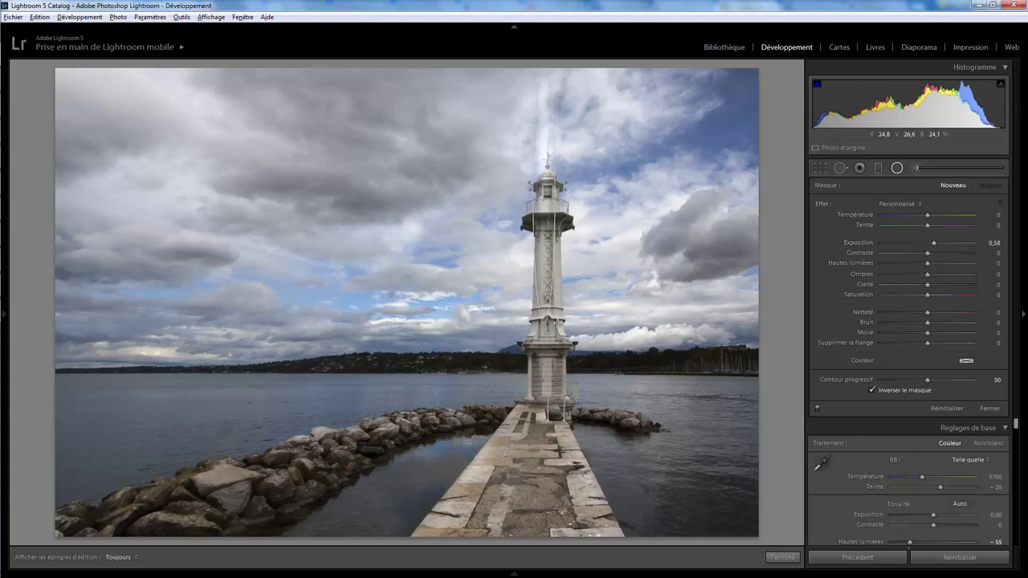
drag(543, 195, 548, 294)
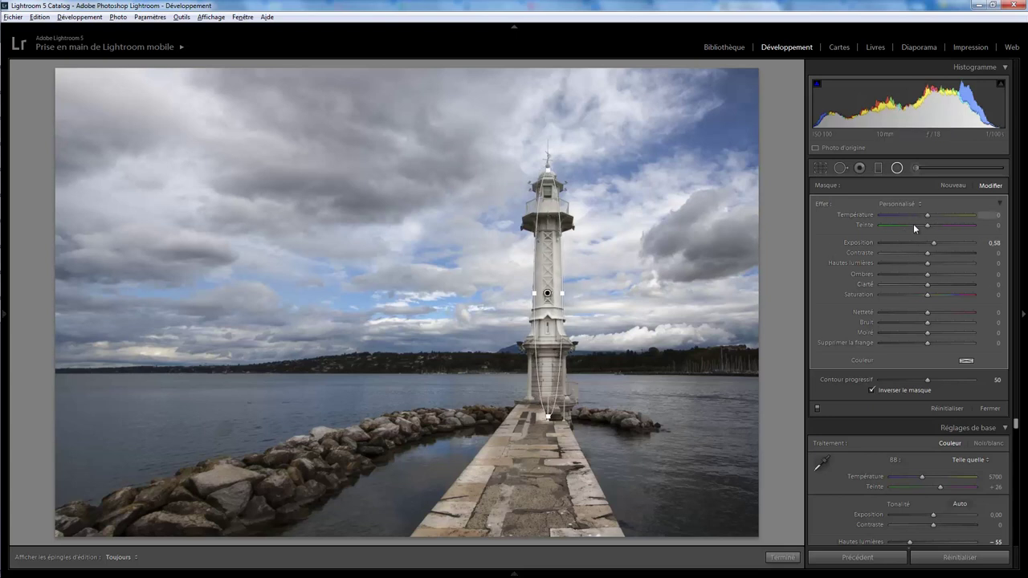
drag(933, 243, 931, 244)
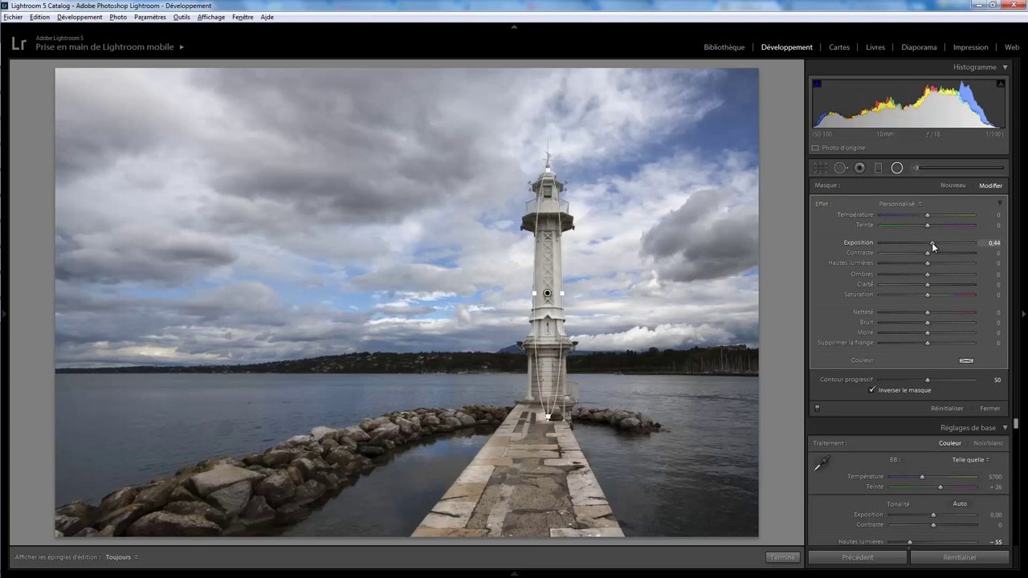
click(898, 167)
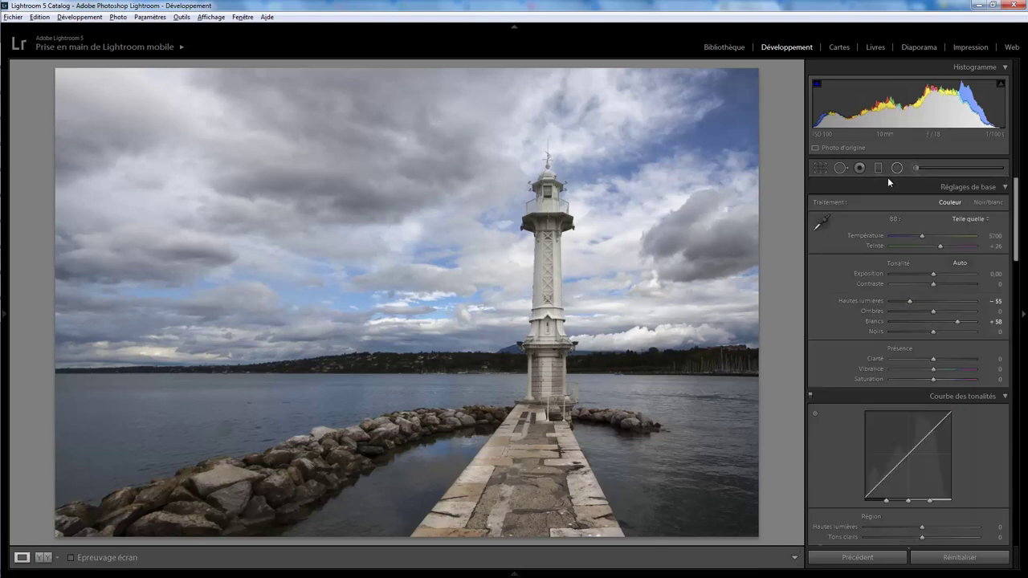
Draw a small radial filter on the lighthouse base and stretch it into a taller ellipse
key(shift+m)
drag(541, 365, 562, 386)
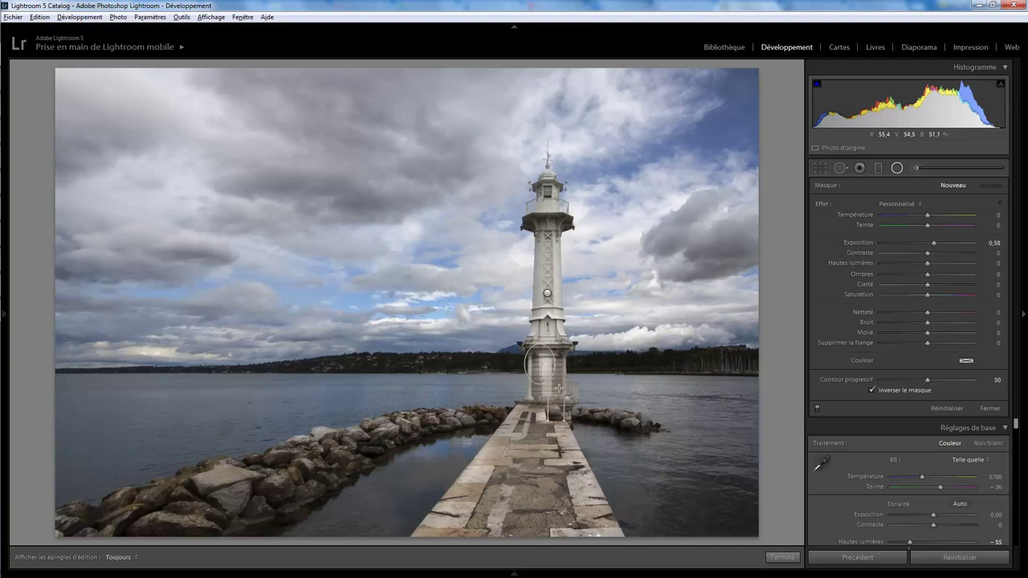
click(544, 372)
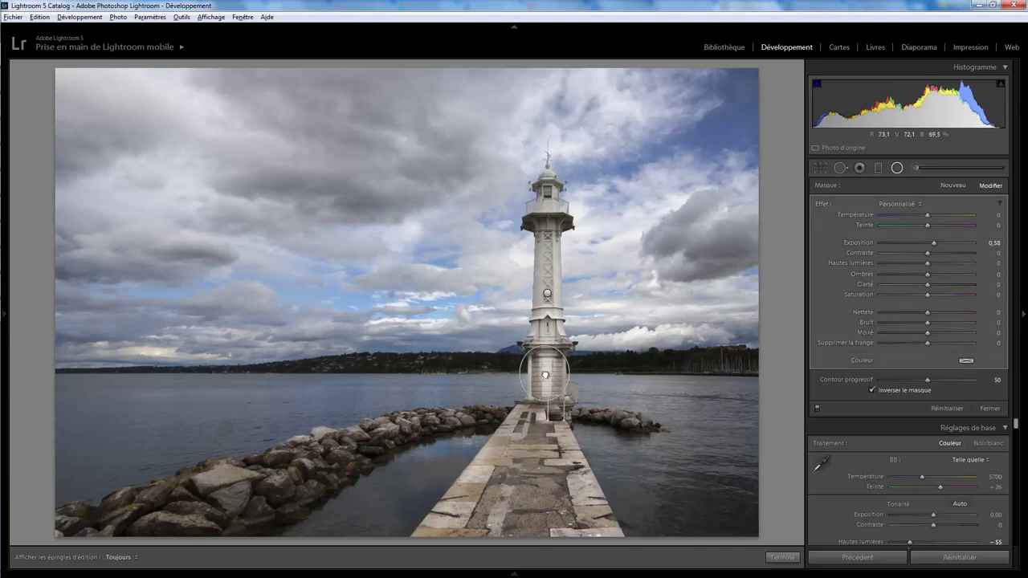
mouse_move(545, 398)
mouse_down()
mouse_move(545, 409)
mouse_move(545, 376)
mouse_up()
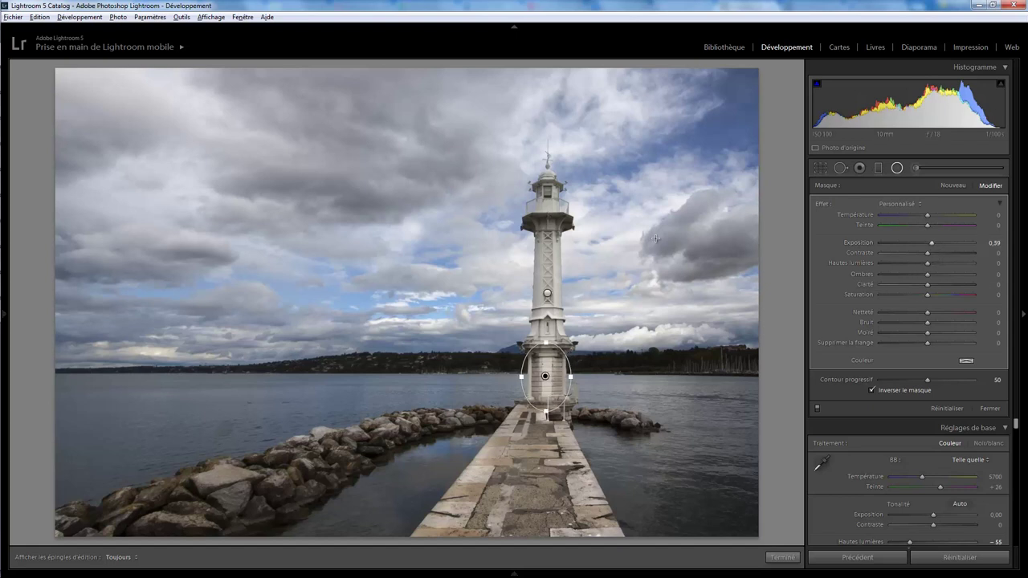
click(897, 168)
Add another small radial filter over the lighthouse top and fine-tune its exposure
click(897, 168)
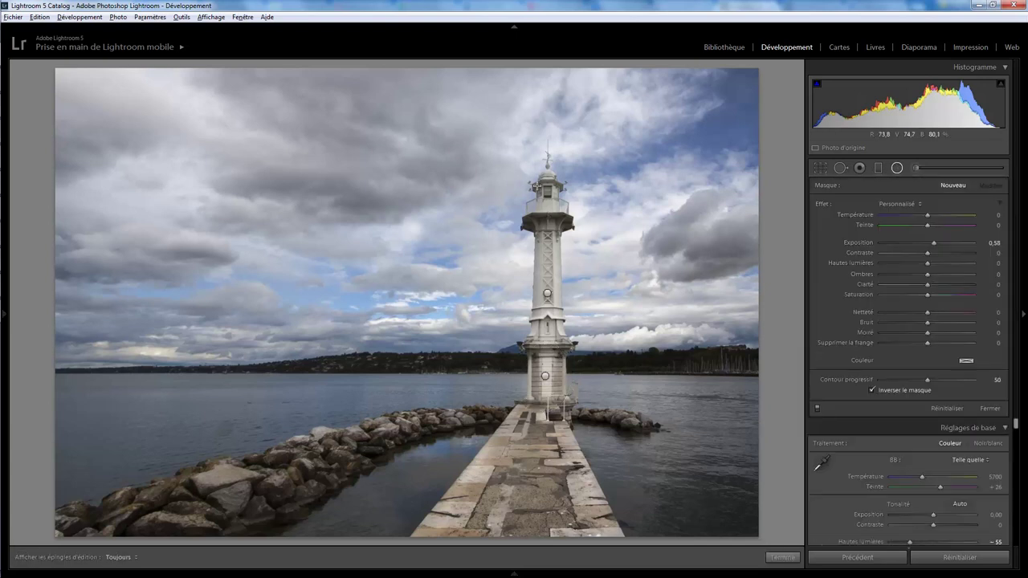
mouse_move(545, 176)
mouse_down()
mouse_move(560, 206)
mouse_move(546, 199)
mouse_up()
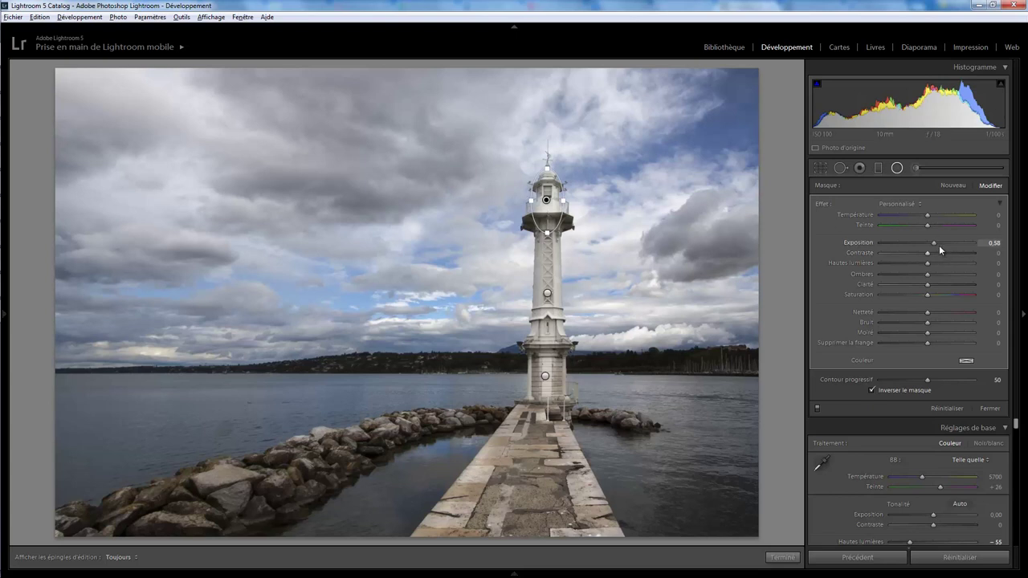
drag(932, 245, 931, 246)
click(782, 556)
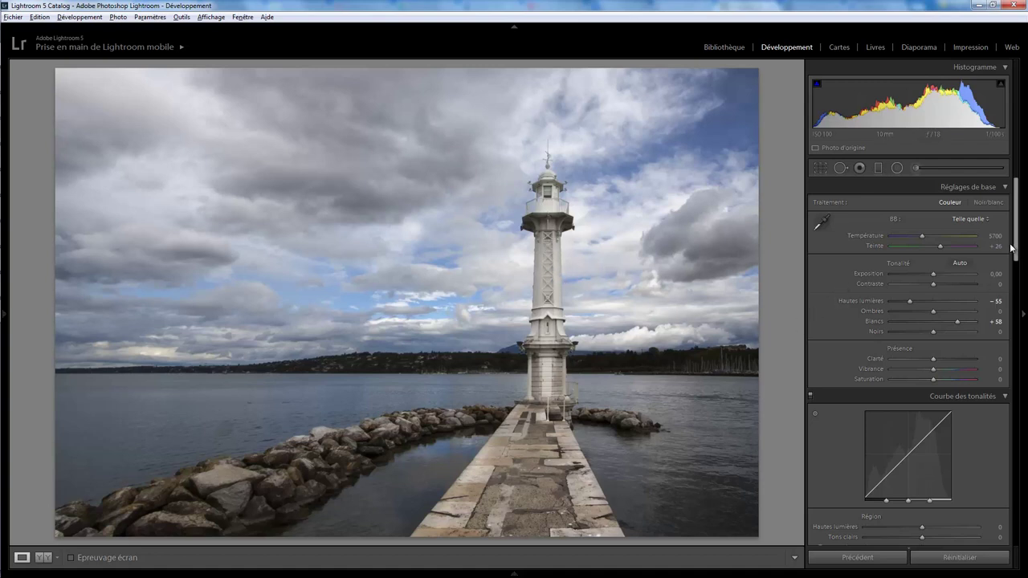
Ease the Manual lens-correction Rotation slider from +1.7 down to +1.6
drag(1014, 245, 1014, 462)
click(941, 469)
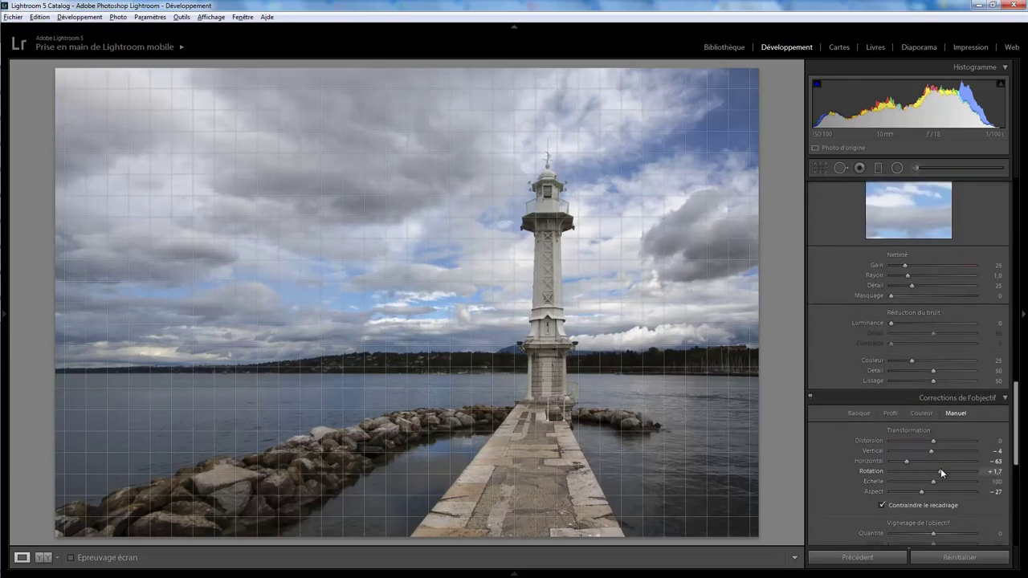
drag(940, 471, 939, 471)
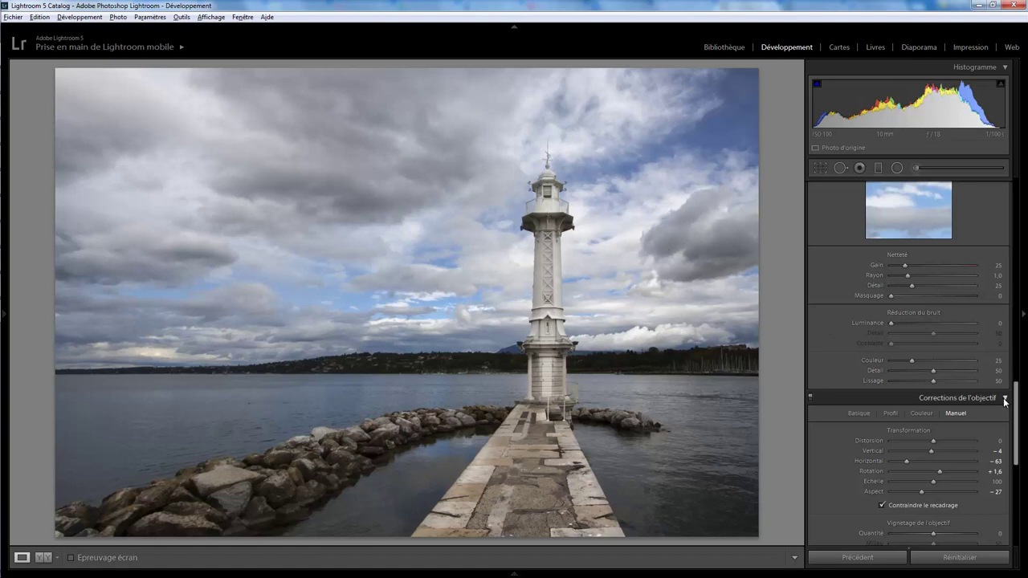
In the HSL panel, lower Blue luminance to −25 and Blue saturation to −15
drag(1018, 393, 1026, 354)
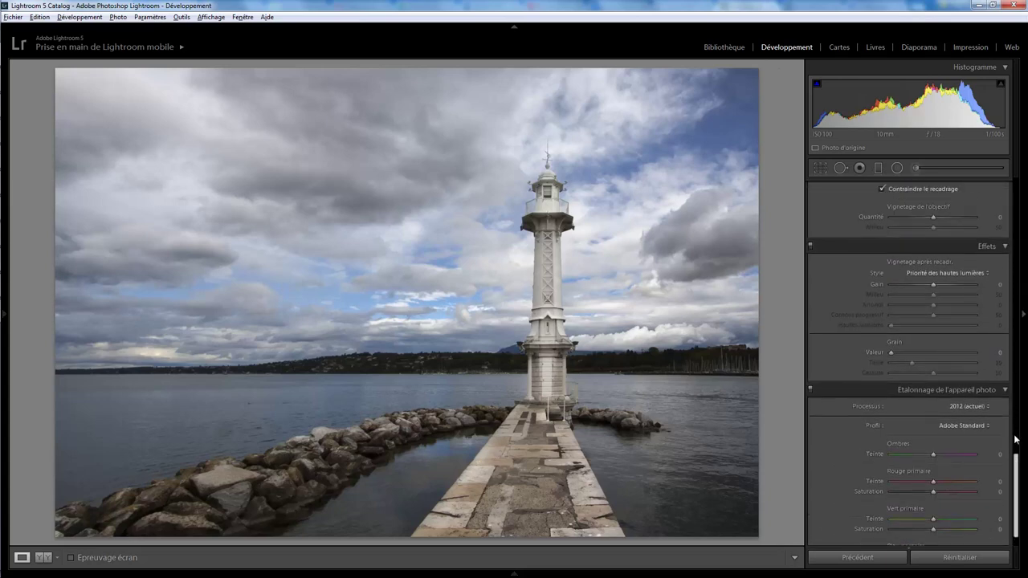
scroll(969, 376, up, 4)
scroll(970, 376, up, 1)
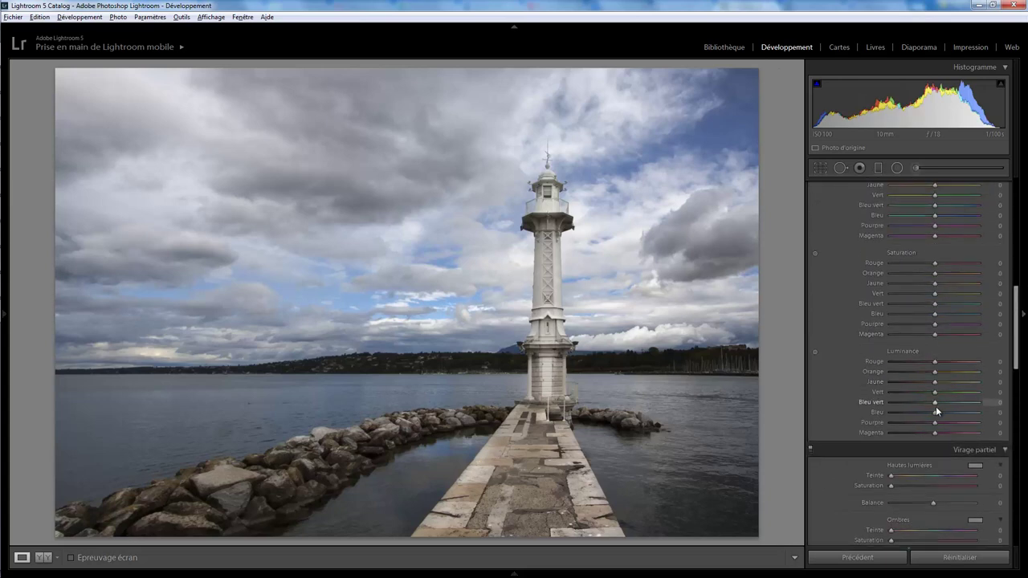
drag(934, 411, 931, 412)
drag(929, 412, 923, 412)
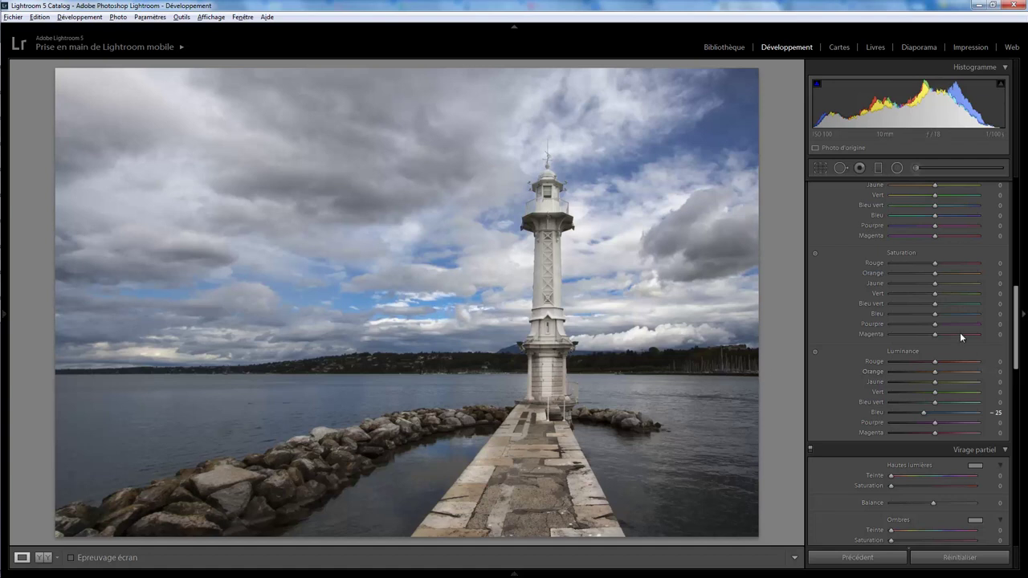
drag(935, 314, 928, 316)
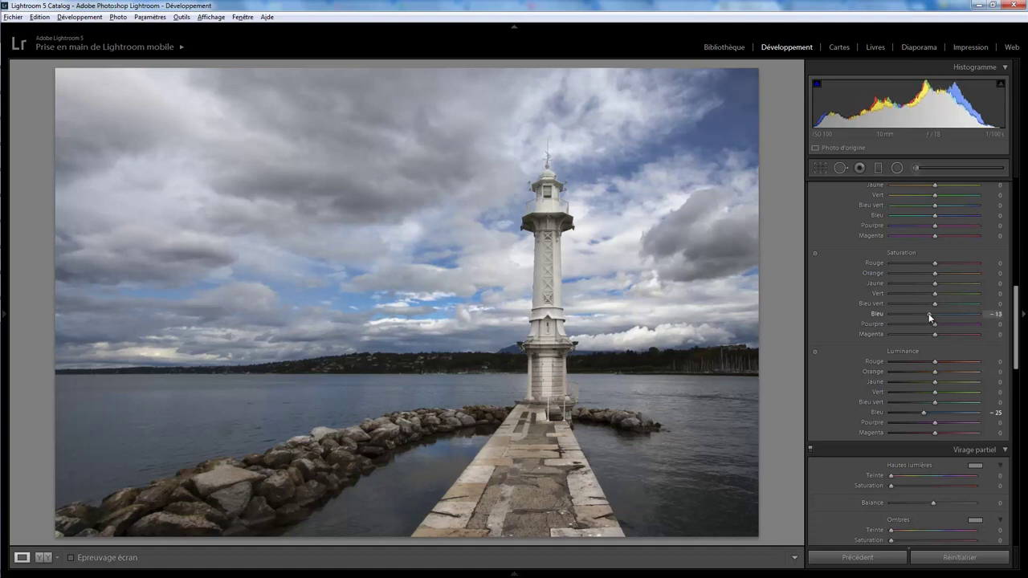